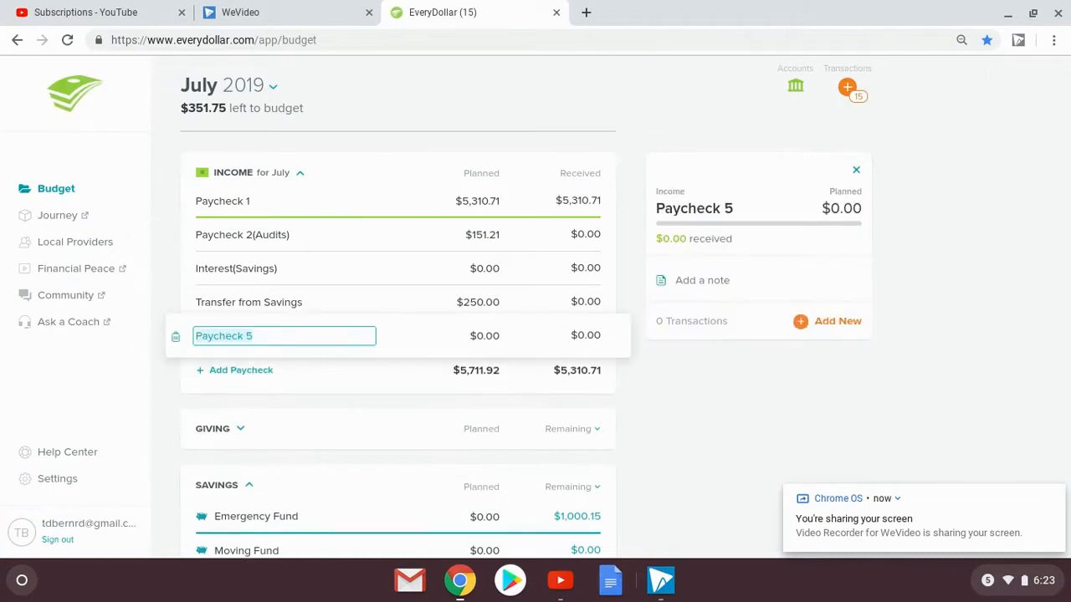
# Name the new July income line "Savings from Cash Envelopes(June)"
pyautogui.write('Savings from Cash Envelopes(June')
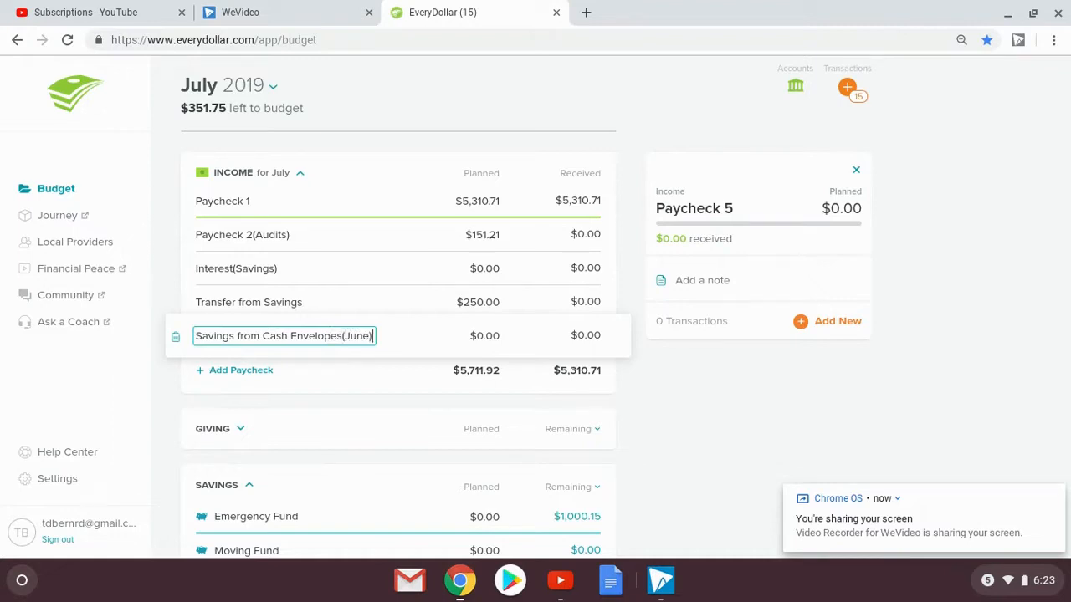
pyautogui.press('Tab')
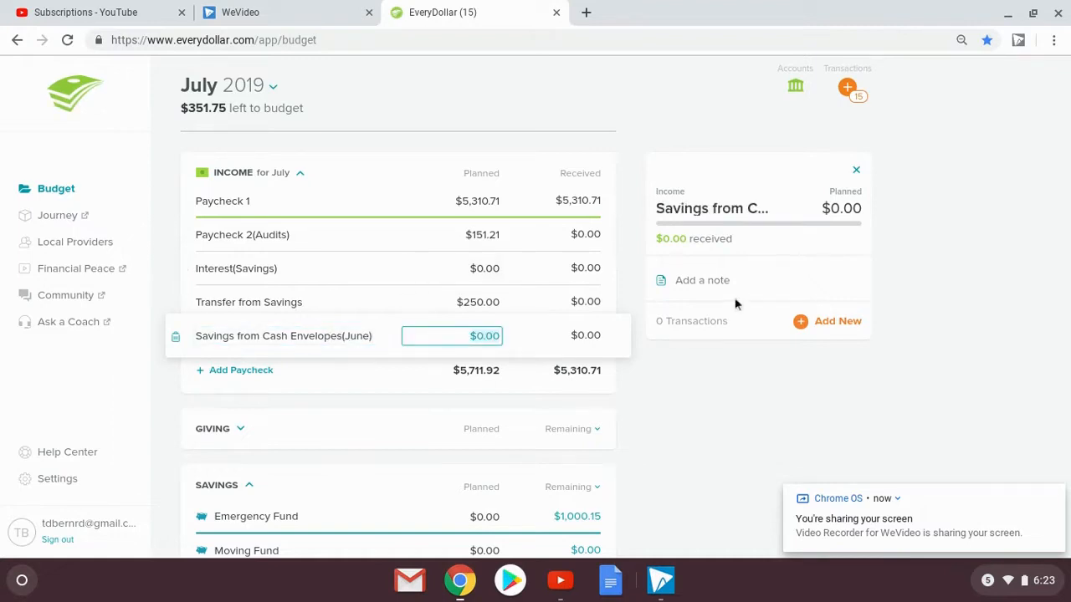
# Open the June 28 Misc. Debit transaction for splitting and assign Groceries as its first budget item
pyautogui.click(847, 88)
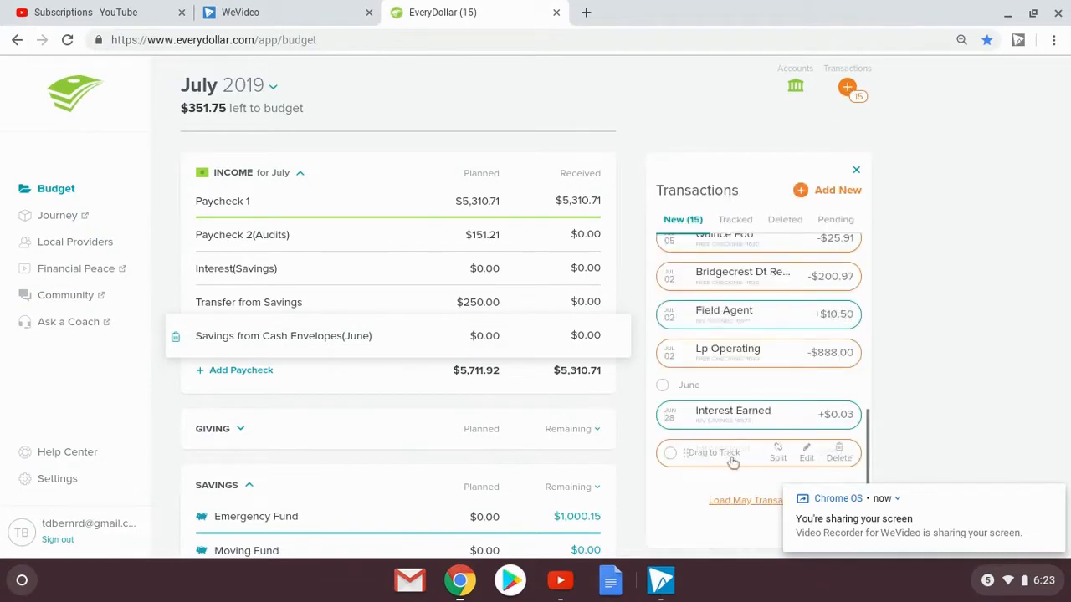
pyautogui.click(778, 456)
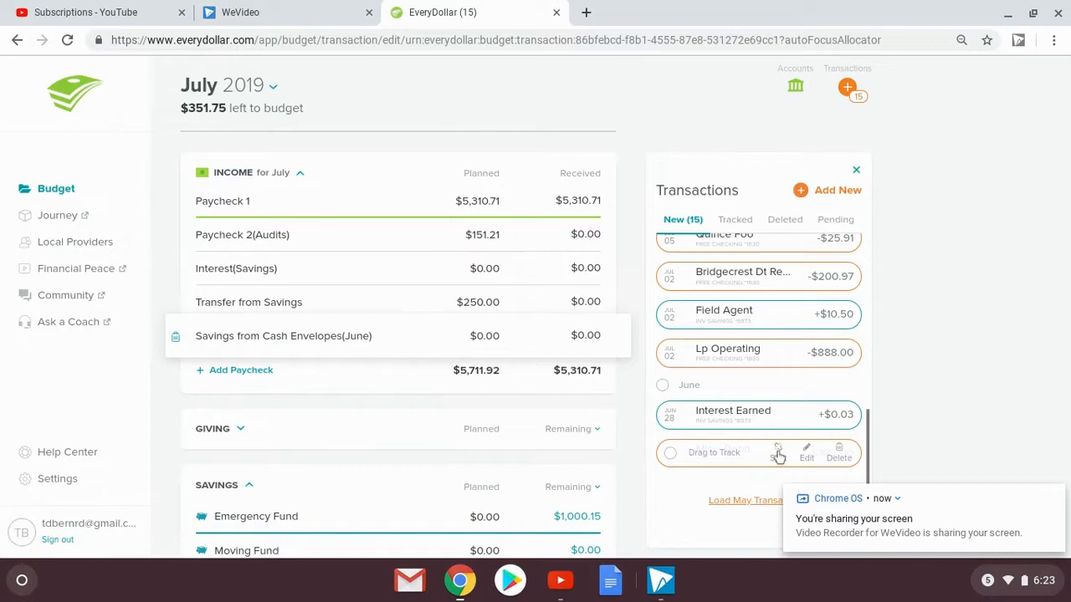
pyautogui.scroll(-5, 500, 372)
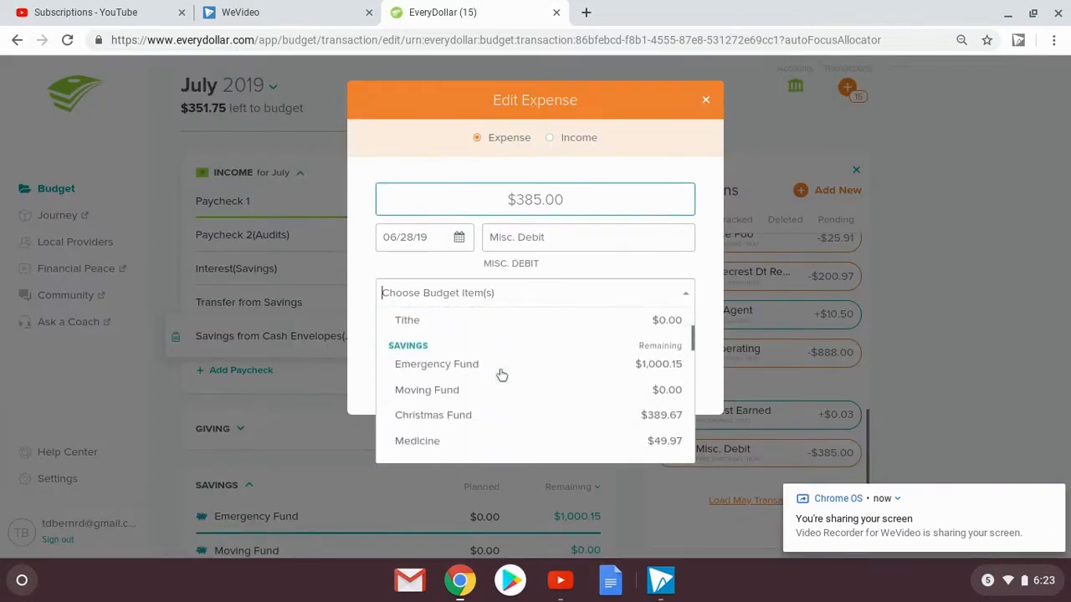
pyautogui.scroll(-5, 500, 377)
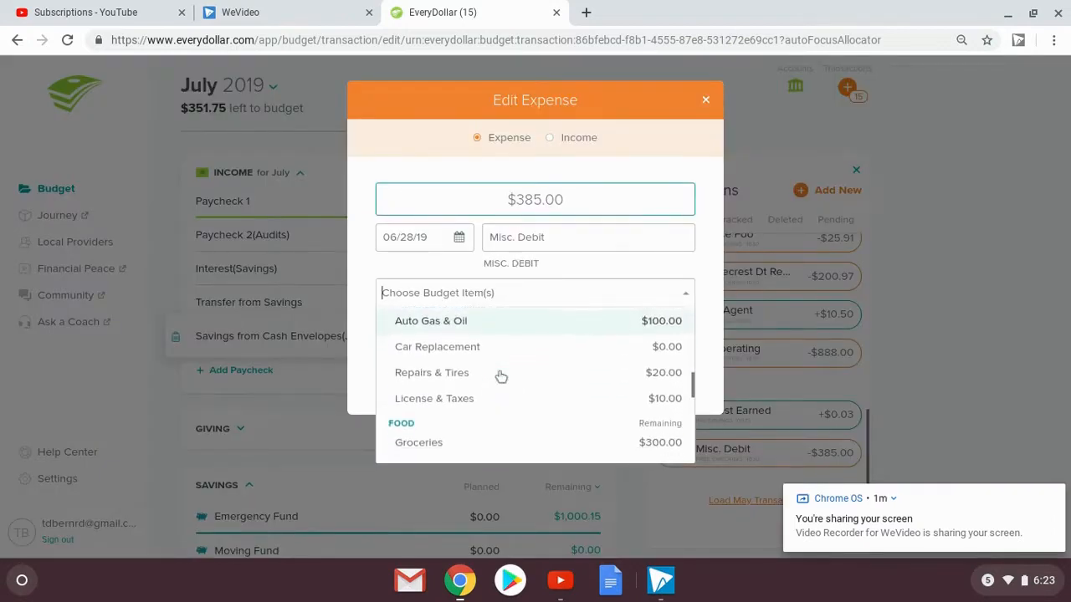
pyautogui.click(431, 387)
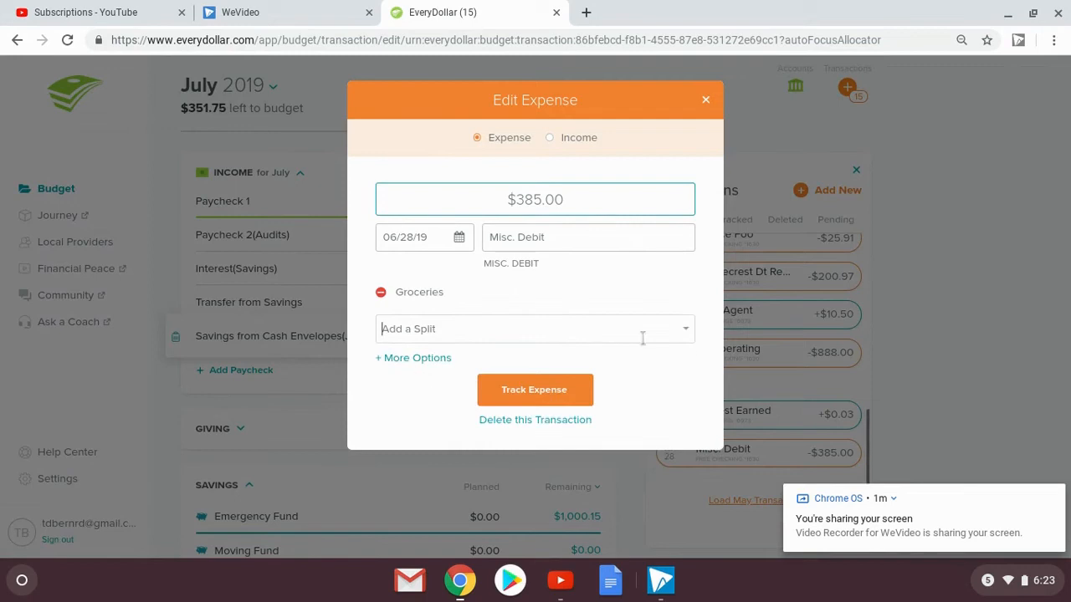
# Add Restaurants as a split of the Misc. Debit expense
pyautogui.click(686, 335)
pyautogui.scroll(-6, 534, 382)
pyautogui.scroll(-6, 537, 382)
pyautogui.scroll(-2, 536, 382)
pyautogui.click(425, 377)
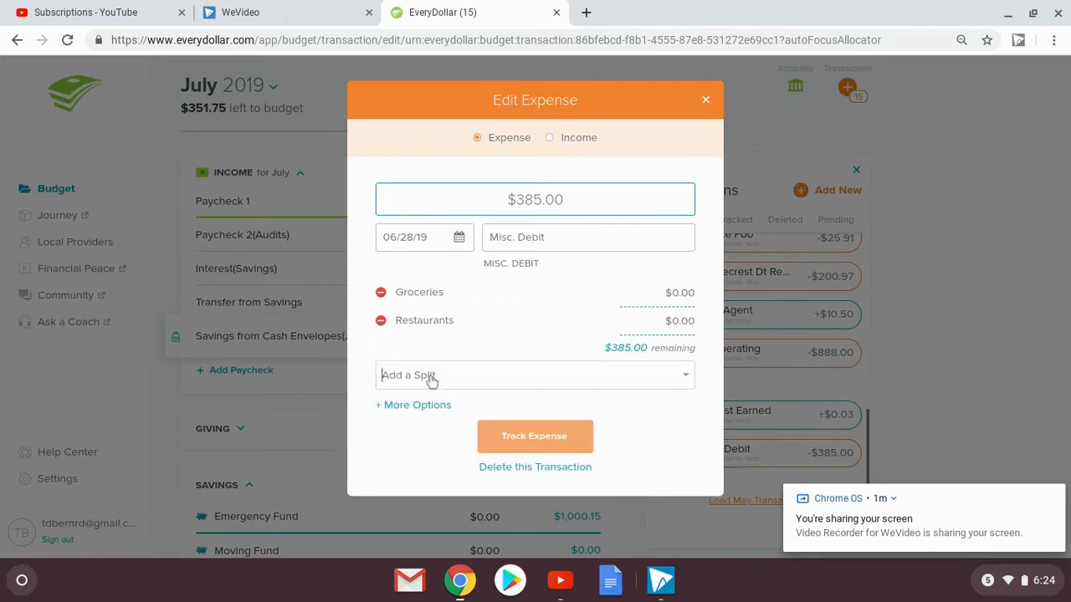
# Add Household items & repairs as a split of the Misc. Debit expense
pyautogui.click(684, 380)
pyautogui.scroll(-4, 541, 401)
pyautogui.scroll(-5, 562, 454)
pyautogui.scroll(-5, 561, 454)
pyautogui.scroll(-1, 561, 454)
pyautogui.click(562, 452)
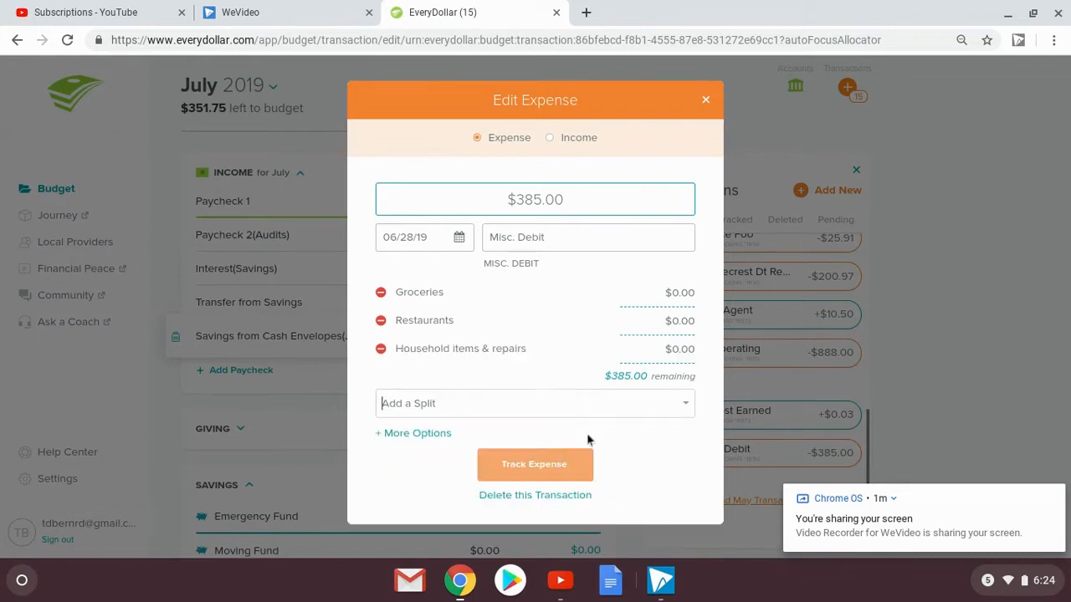
# Add Laundry as a split of the Misc. Debit expense
pyautogui.click(687, 406)
pyautogui.scroll(-2, 610, 442)
pyautogui.scroll(-5, 610, 442)
pyautogui.scroll(-5, 610, 442)
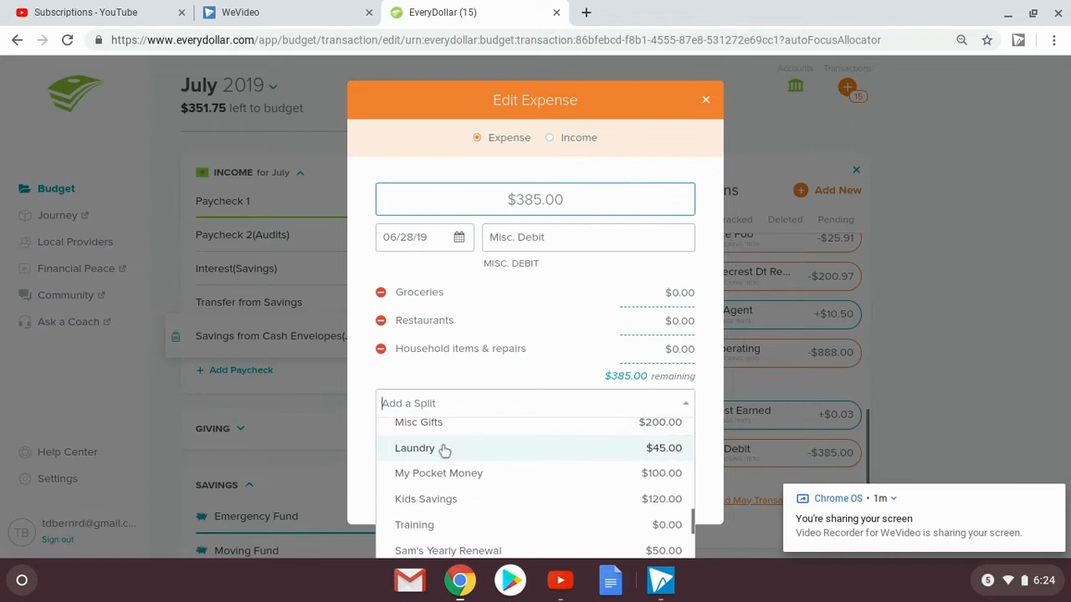
pyautogui.click(444, 451)
# Add My Pocket Money as a split of the Misc. Debit expense
pyautogui.click(686, 435)
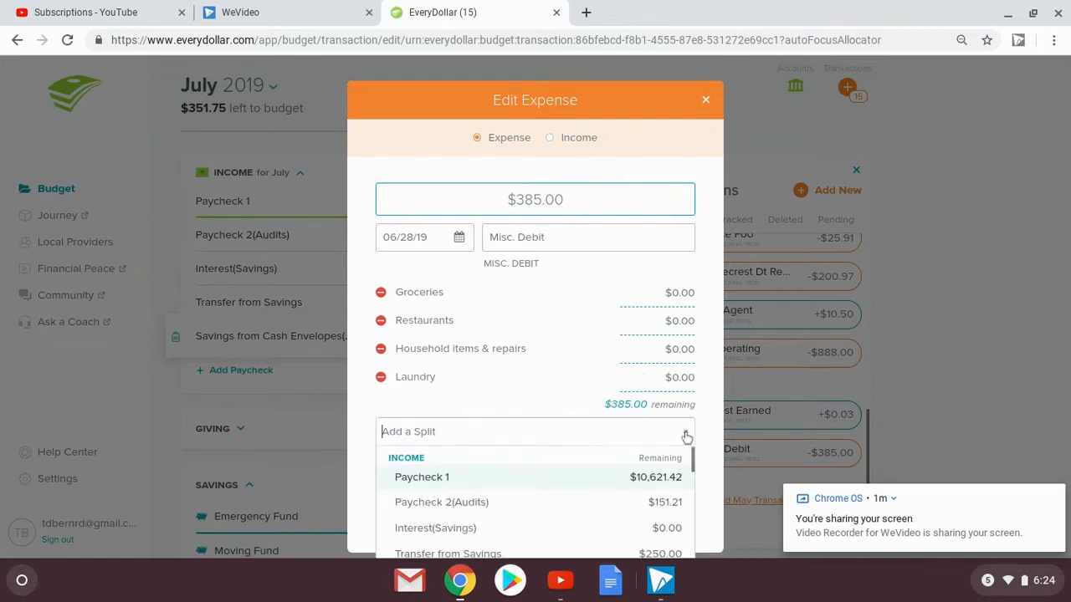
pyautogui.scroll(-8, 521, 457)
pyautogui.scroll(-6, 518, 460)
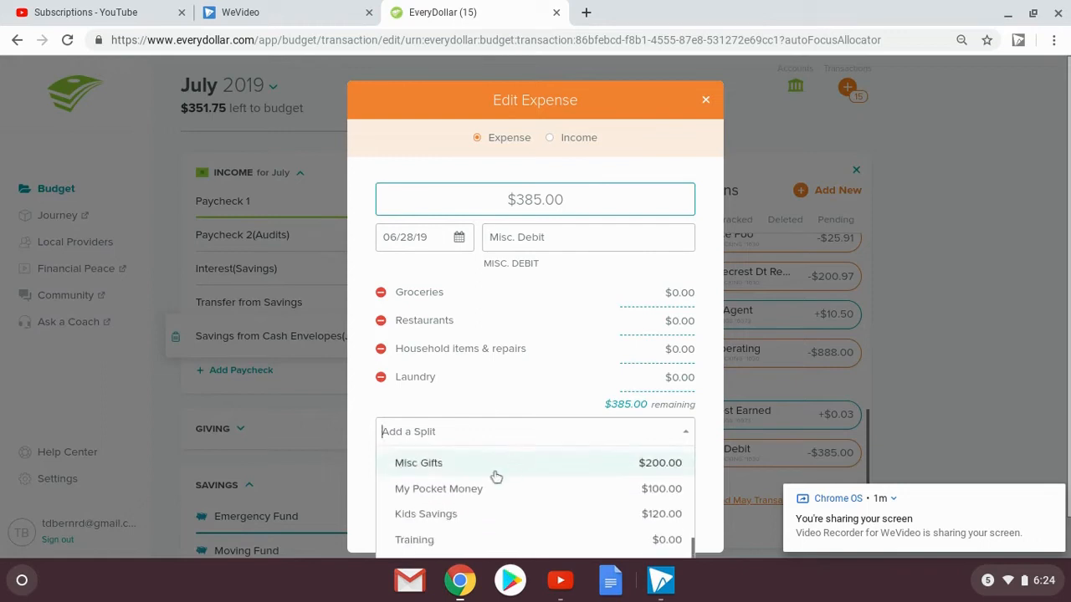
pyautogui.click(490, 489)
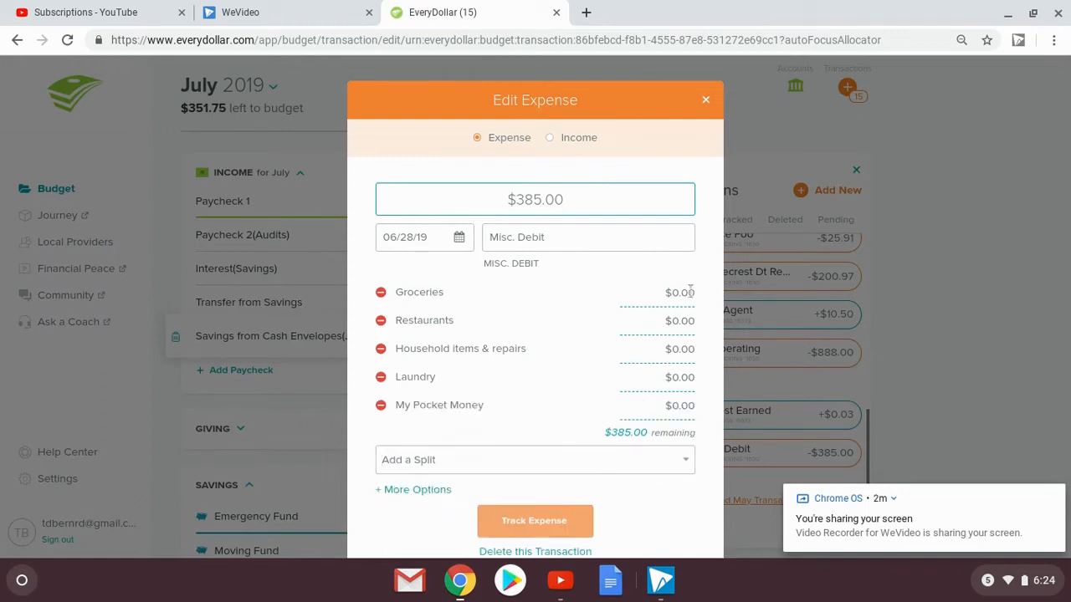
# Set the split amounts to $150.00 for Groceries and $40.00 for Restaurants
pyautogui.press('BackSpace')
pyautogui.press('BackSpace')
pyautogui.write('150')
pyautogui.press('BackSpace')
pyautogui.write('45')
pyautogui.press('BackSpace')
pyautogui.press('BackSpace')
pyautogui.press('BackSpace')
pyautogui.press('BackSpace')
pyautogui.write('0')
pyautogui.press('Return')
# Set the split amounts to $50.00 for Household items & repairs and $45.00 for Laundry
pyautogui.press('BackSpace')
pyautogui.write('50')
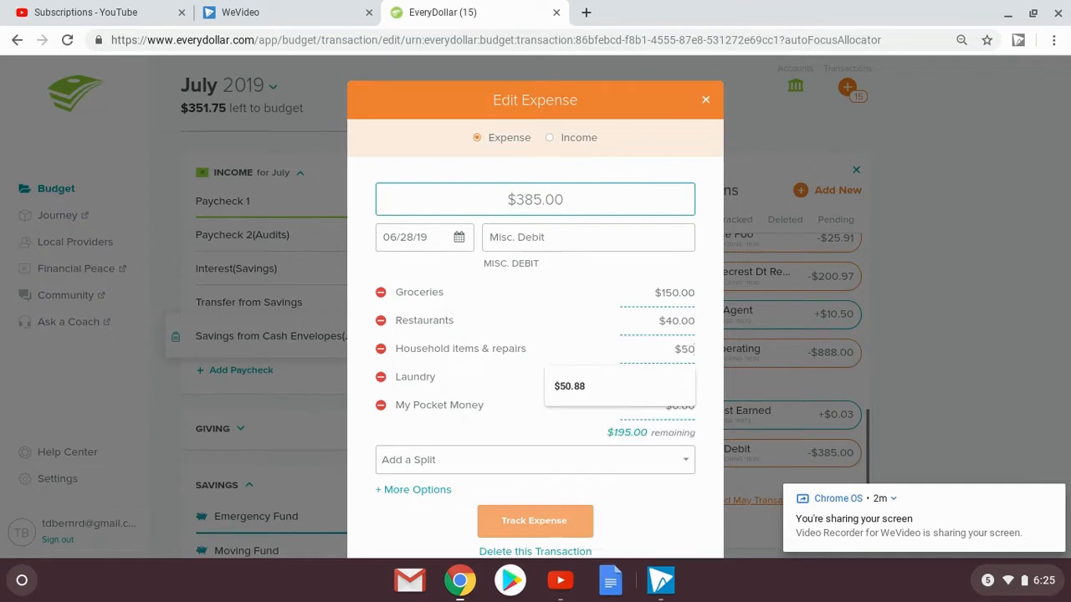
pyautogui.write('.00')
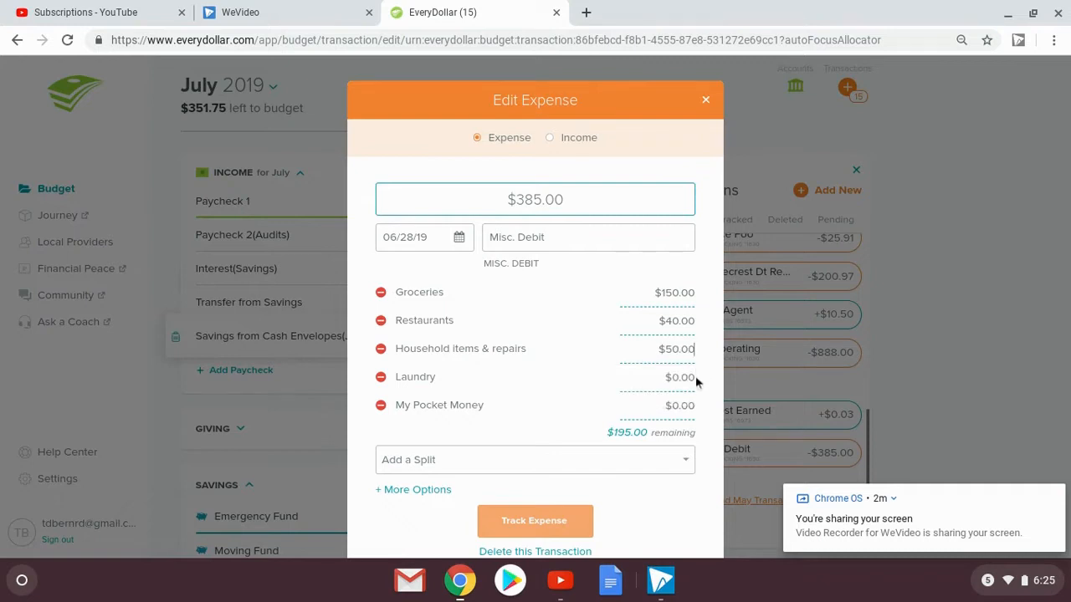
pyautogui.press('BackSpace')
pyautogui.write('45.0')
# Set the My Pocket Money split to $100.00 and track the Misc. Debit expense
pyautogui.click(692, 405)
pyautogui.press('BackSpace')
pyautogui.write('100.00')
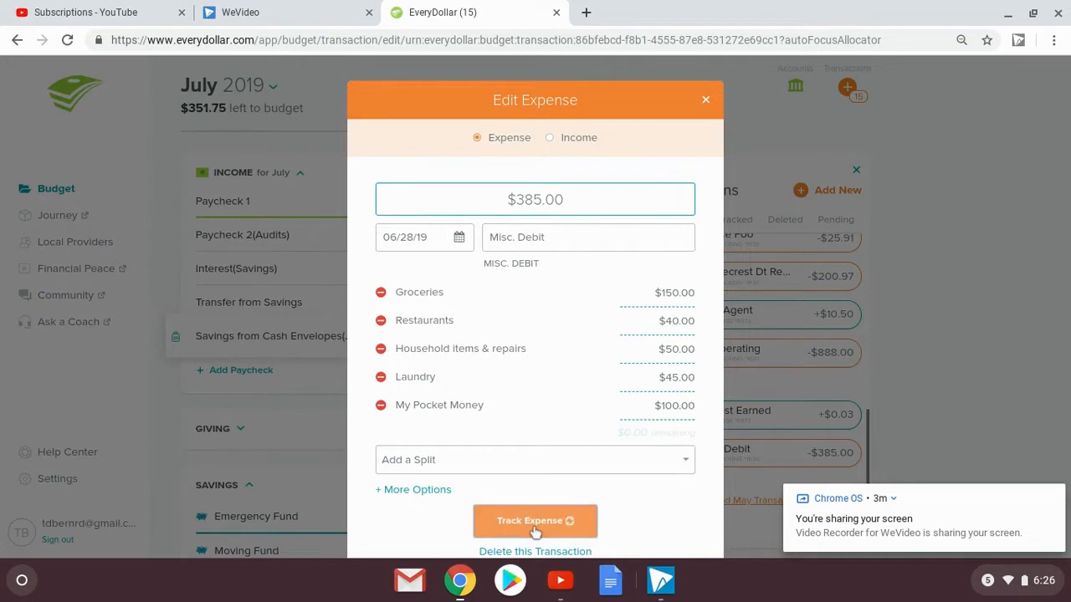
pyautogui.click(569, 520)
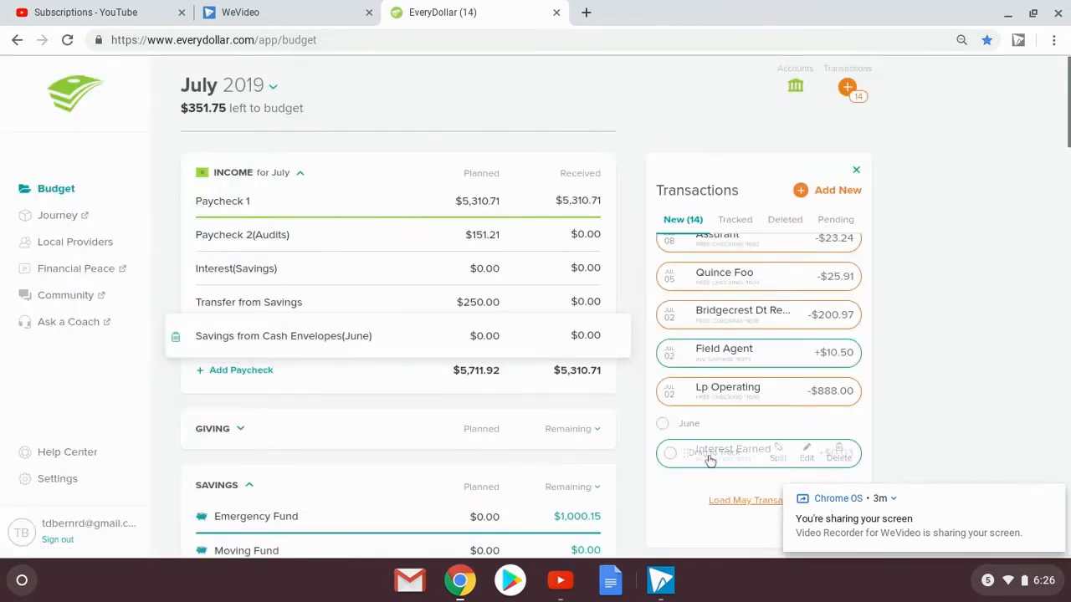
# Track the Interest Earned transaction under Interest(Savings) and the Lp Operating transaction under Rent in Housing
pyautogui.moveTo(694, 449); pyautogui.dragTo(352, 266)
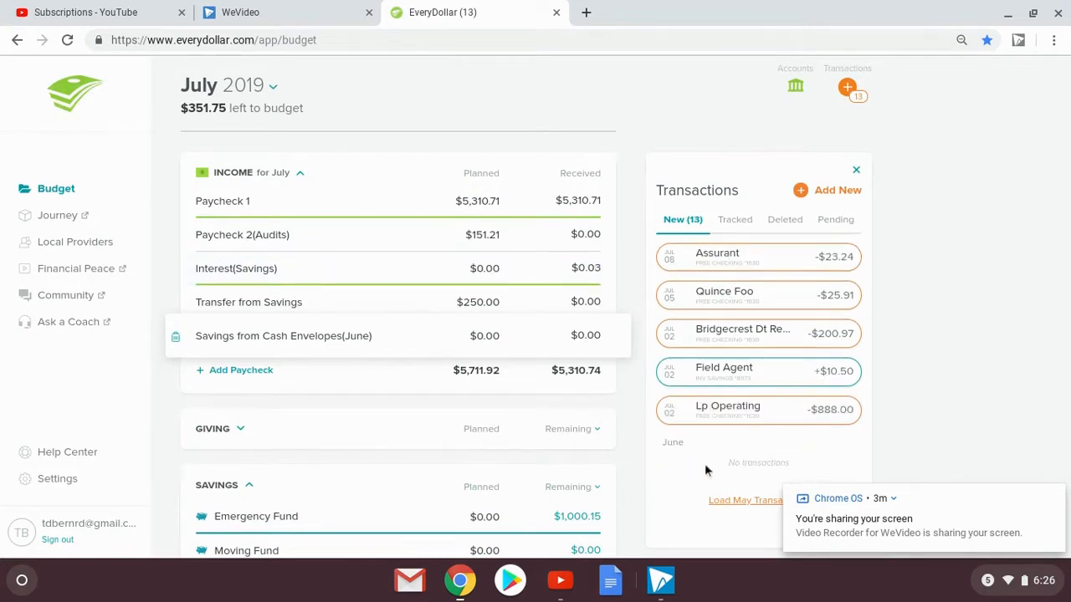
pyautogui.scroll(-7, 555, 439)
pyautogui.scroll(-2, 551, 433)
pyautogui.moveTo(733, 424)
pyautogui.moveTo(730, 421); pyautogui.dragTo(347, 355)
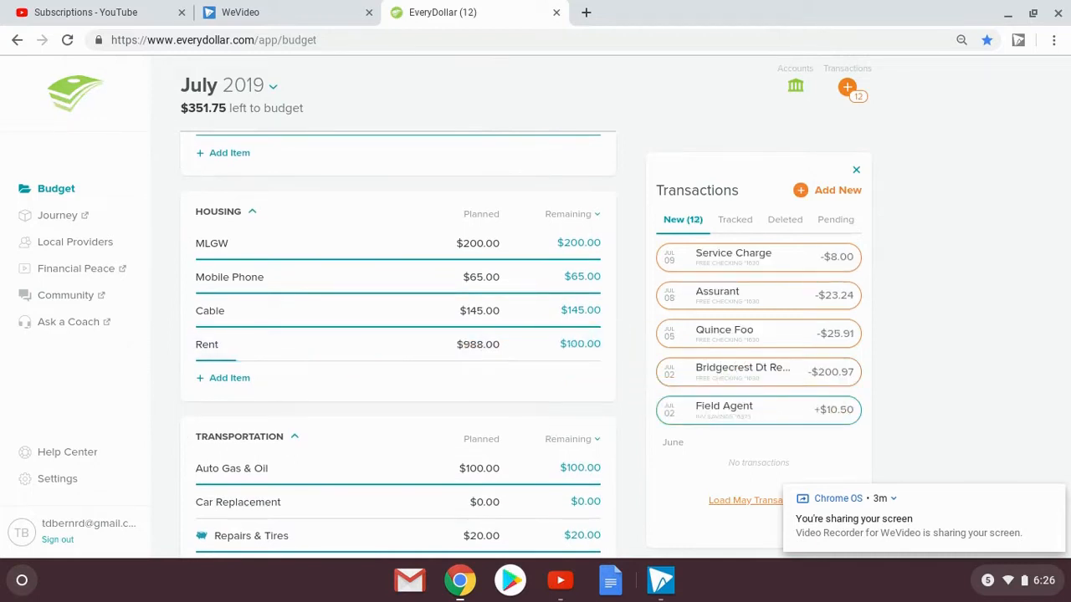
# Set the planned amount for Rent to $888.00
pyautogui.click(469, 344)
pyautogui.write('888.00')
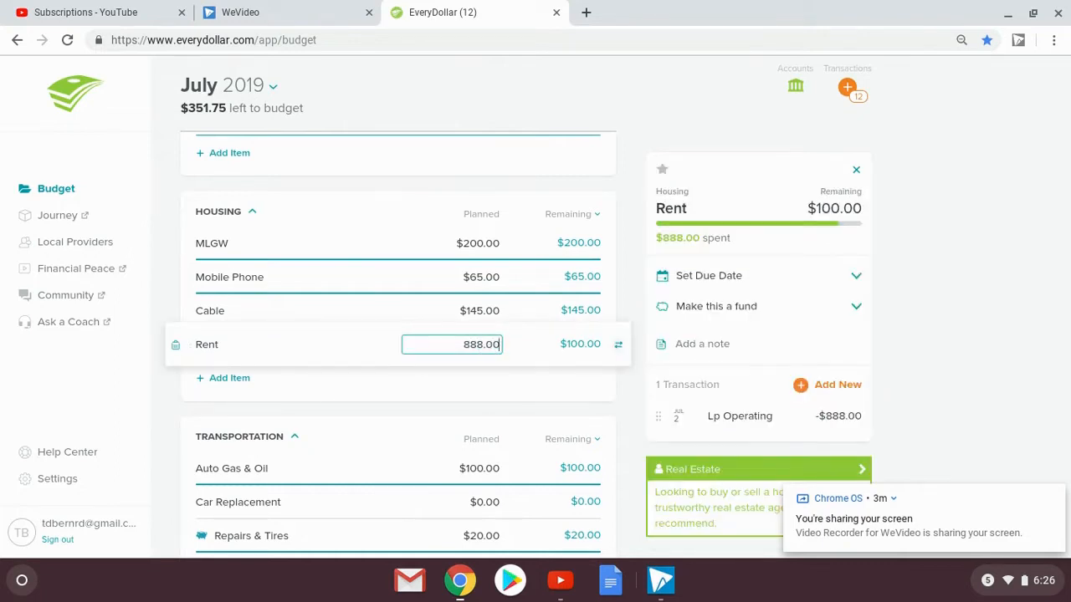
pyautogui.click(410, 316)
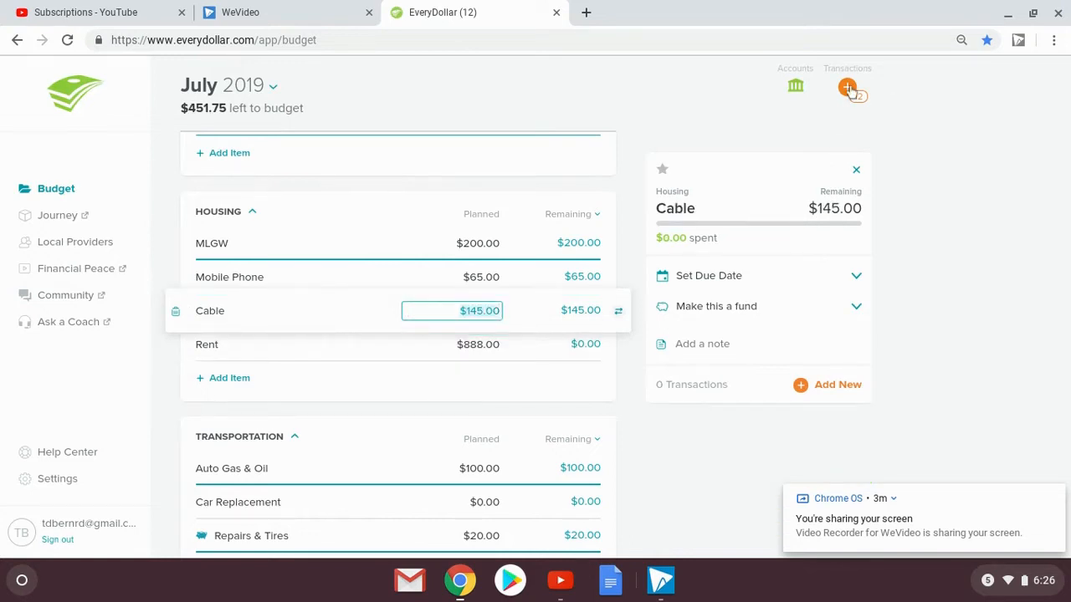
# Track the July 2 Field Agent deposit under the Paycheck 2(Audits) income line
pyautogui.click(848, 88)
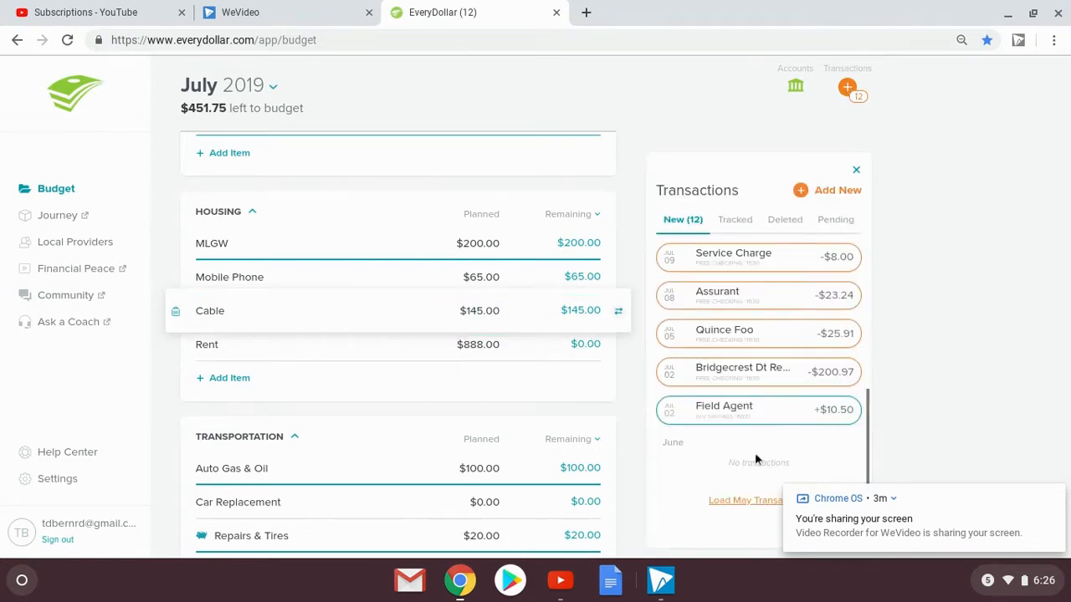
pyautogui.scroll(10, 504, 374)
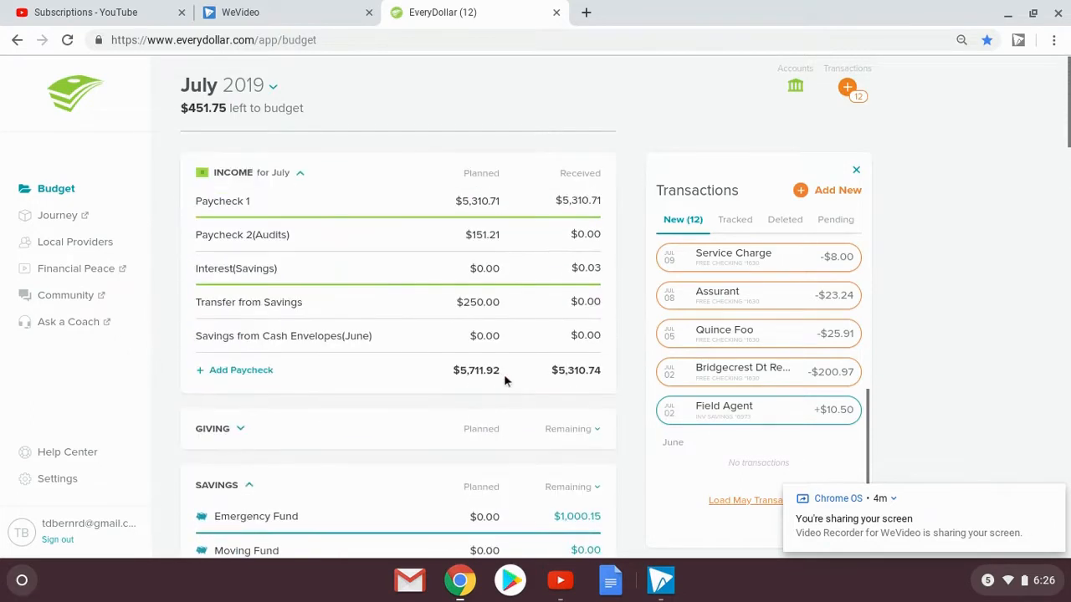
pyautogui.moveTo(707, 412)
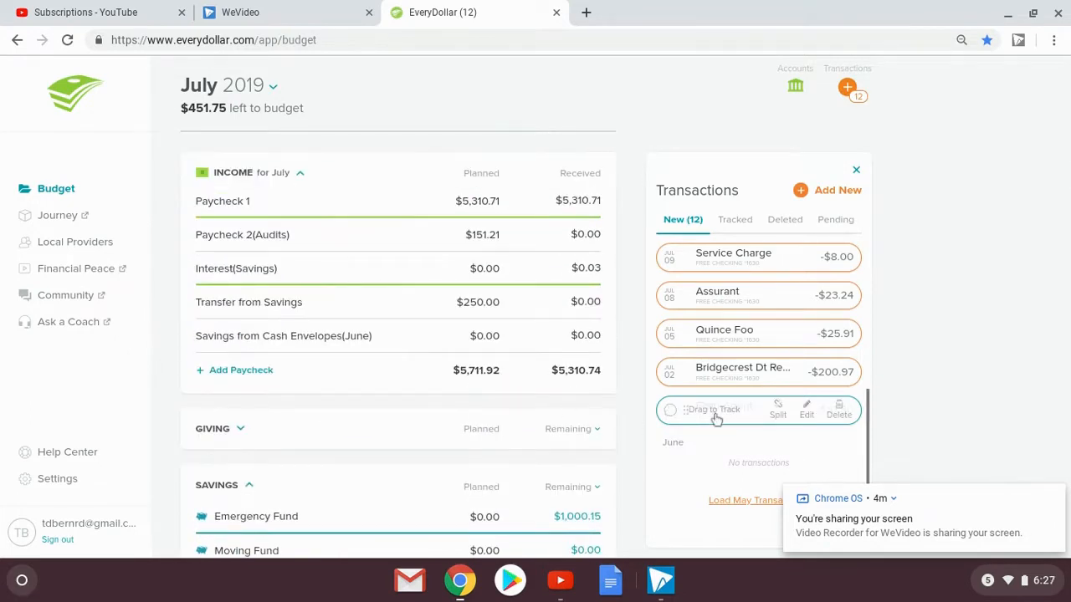
pyautogui.moveTo(684, 409); pyautogui.dragTo(327, 233)
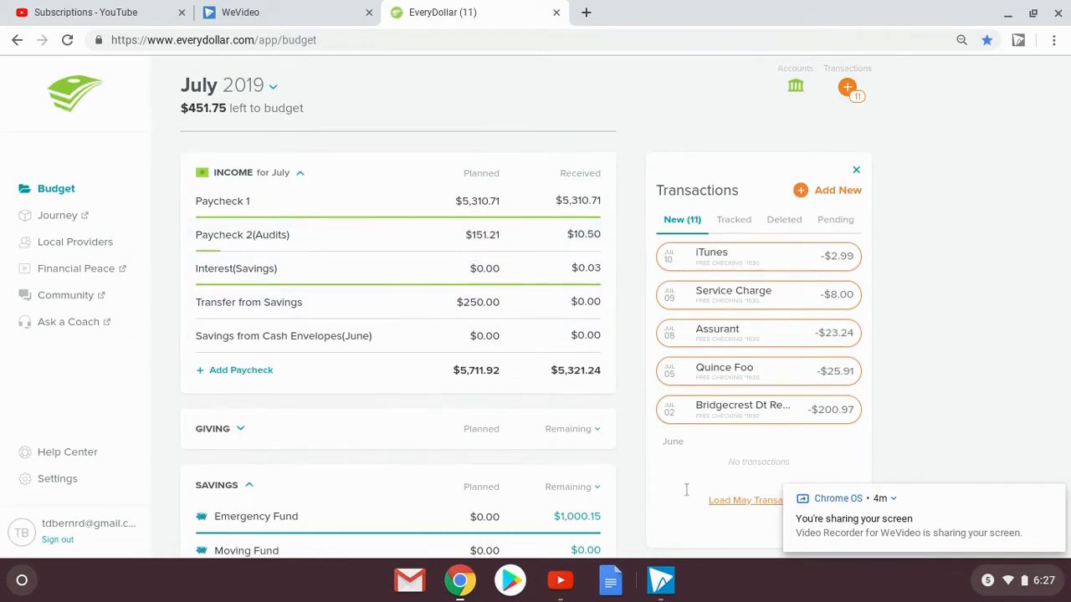
# Track the July 2 Bridgecrest transaction under Car Loan 2 in the Debt group
pyautogui.scroll(-12, 558, 429)
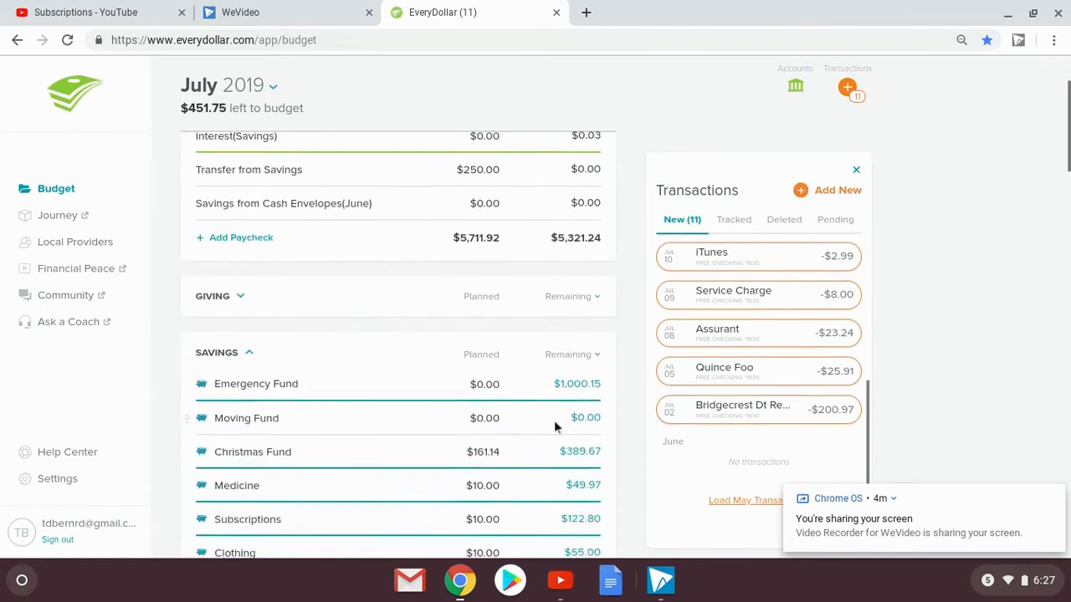
pyautogui.scroll(-4, 496, 421)
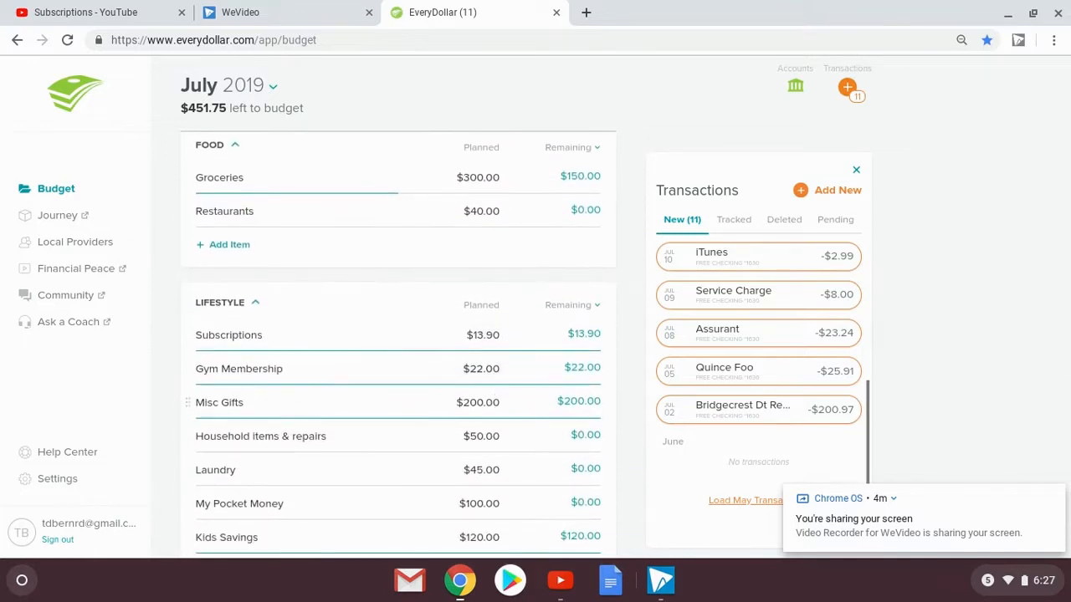
pyautogui.scroll(-7, 498, 412)
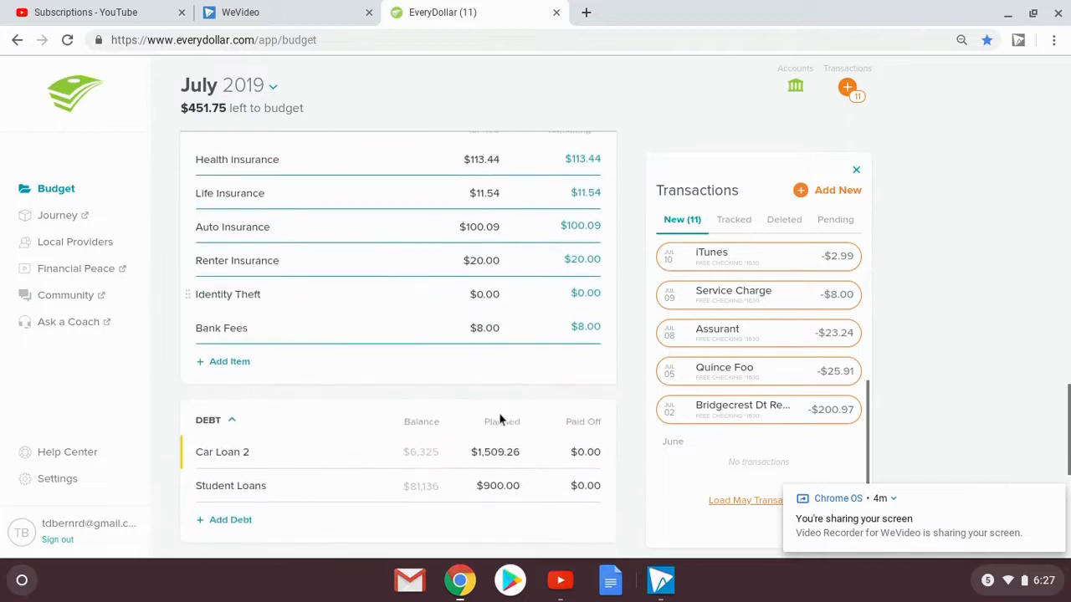
pyautogui.scroll(-2, 500, 418)
pyautogui.moveTo(732, 411); pyautogui.dragTo(330, 329)
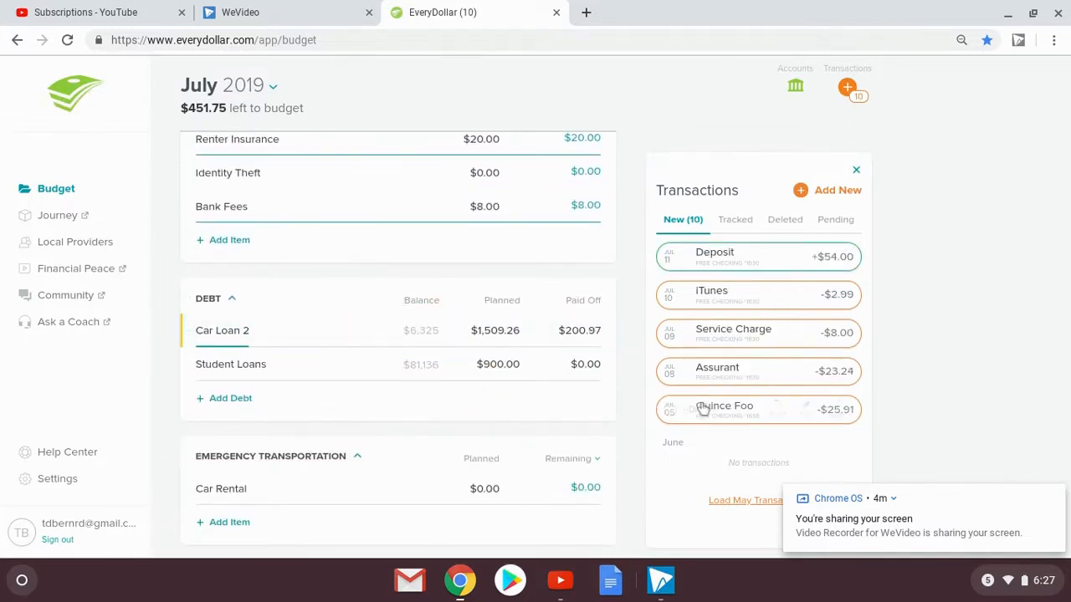
# Track the July 5 Quince Foo transaction under Auto Gas & Oil in the Transportation group
pyautogui.scroll(7, 495, 407)
pyautogui.scroll(5, 435, 428)
pyautogui.moveTo(733, 415); pyautogui.dragTo(356, 256)
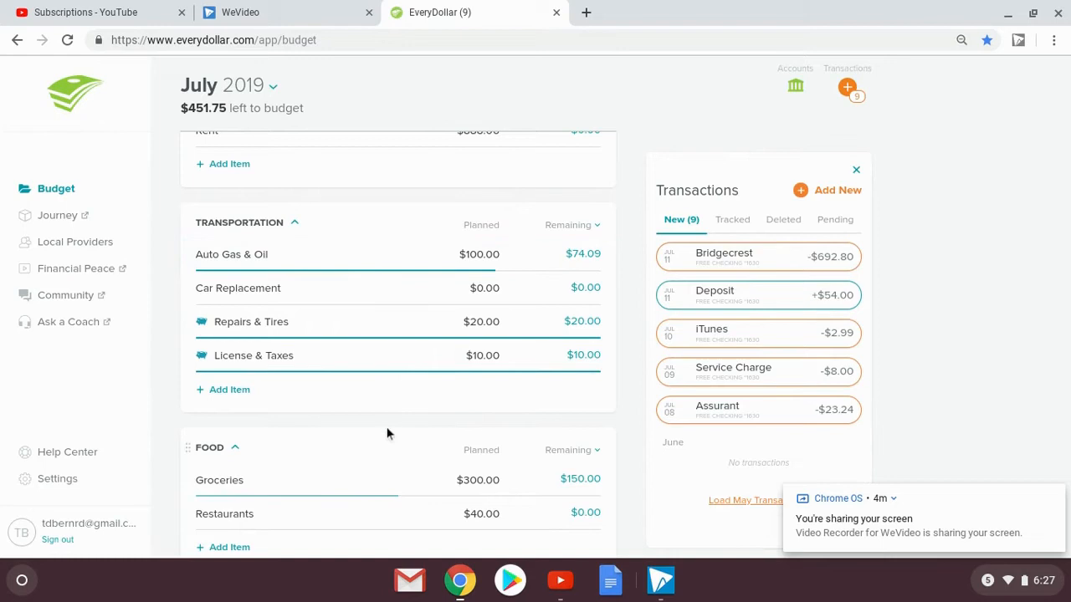
# Track the July 8 Assurant transaction under Renter Insurance in the Insurance & Tax group
pyautogui.scroll(-5, 387, 427)
pyautogui.scroll(-4, 382, 420)
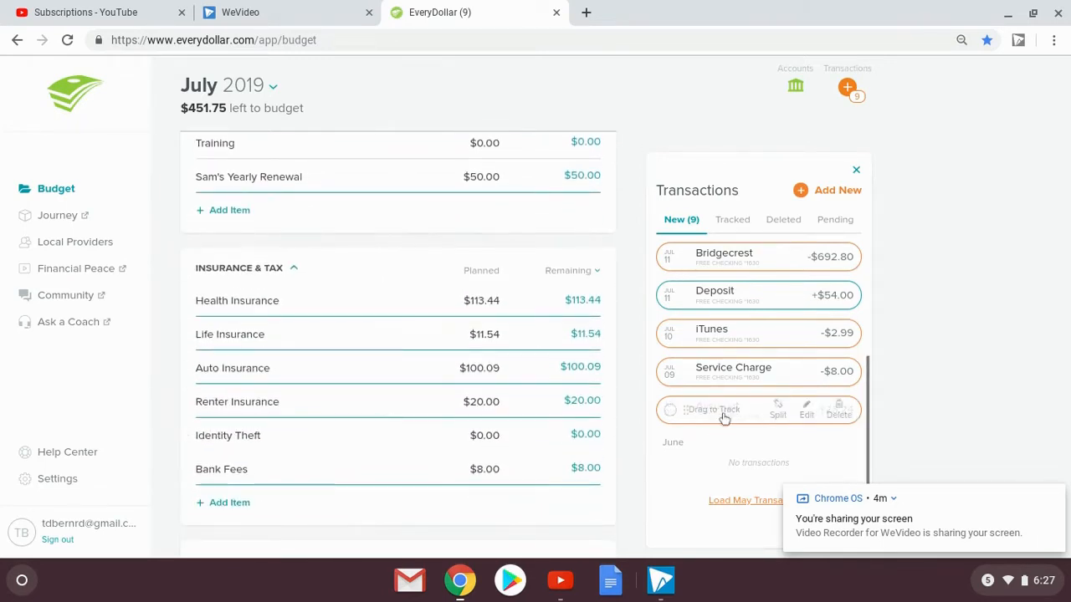
pyautogui.moveTo(711, 409); pyautogui.dragTo(343, 402)
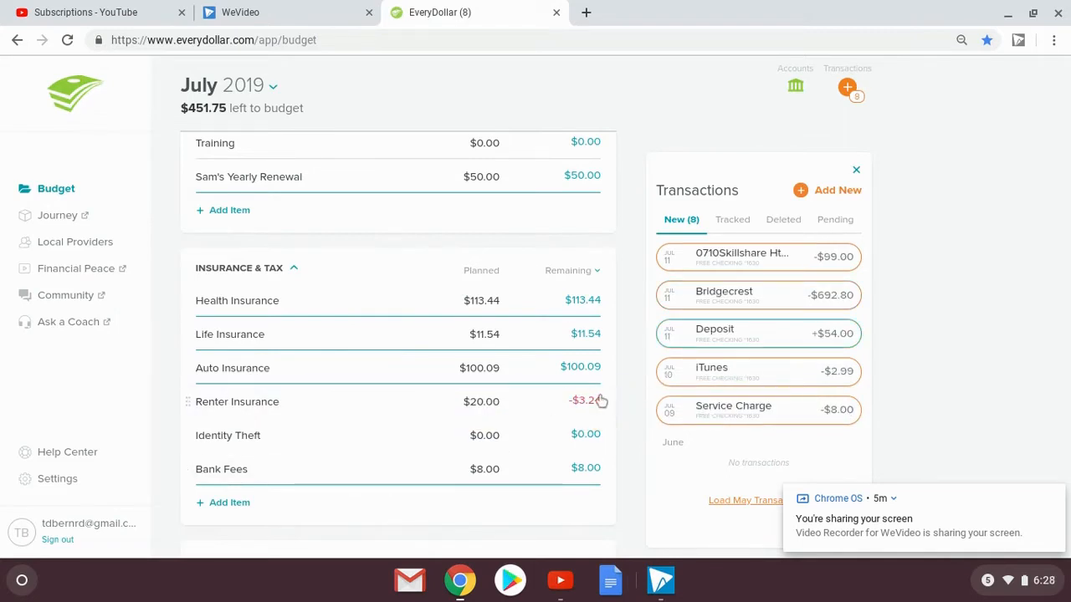
# Set the planned amount for Renter Insurance to $23.24
pyautogui.click(484, 401)
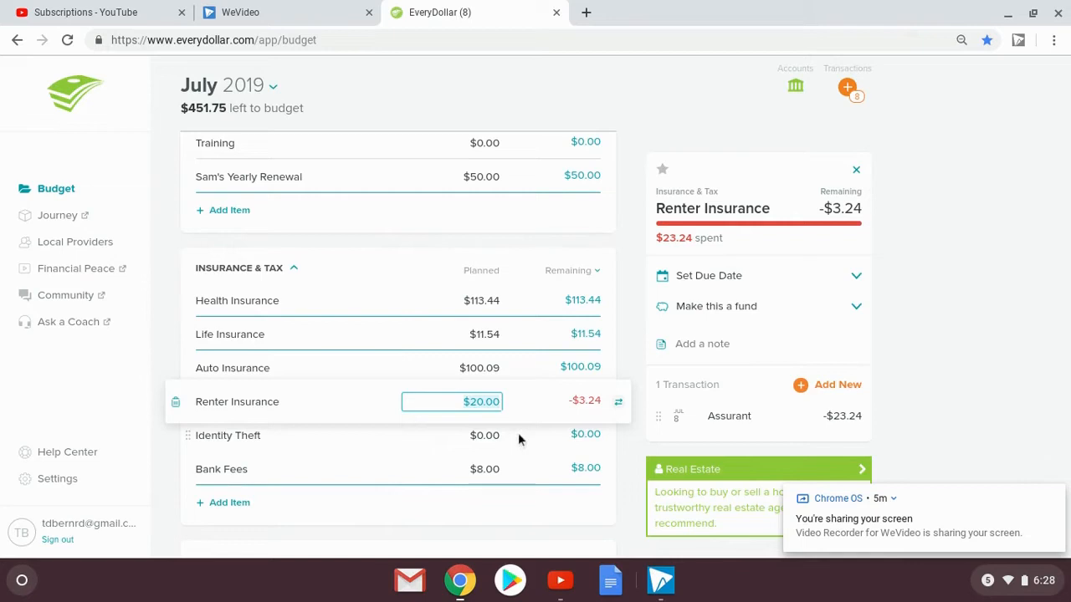
pyautogui.write('23.24')
pyautogui.press('Return')
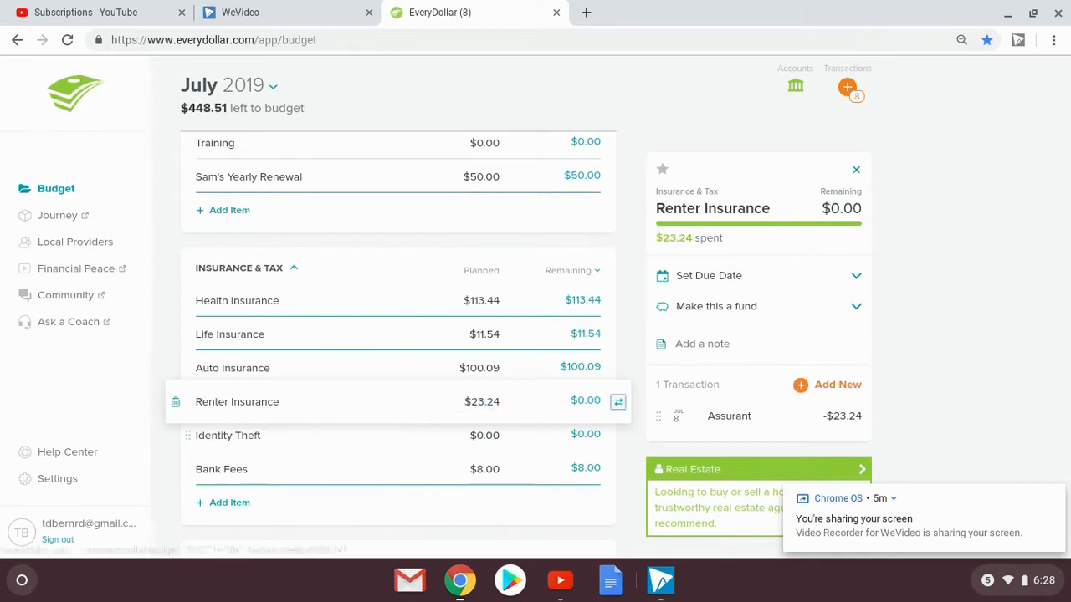
# Track the July 9 Service Charge under Bank Fees and the July 10 iTunes transaction under Subscriptions in the Lifestyle group
pyautogui.click(847, 89)
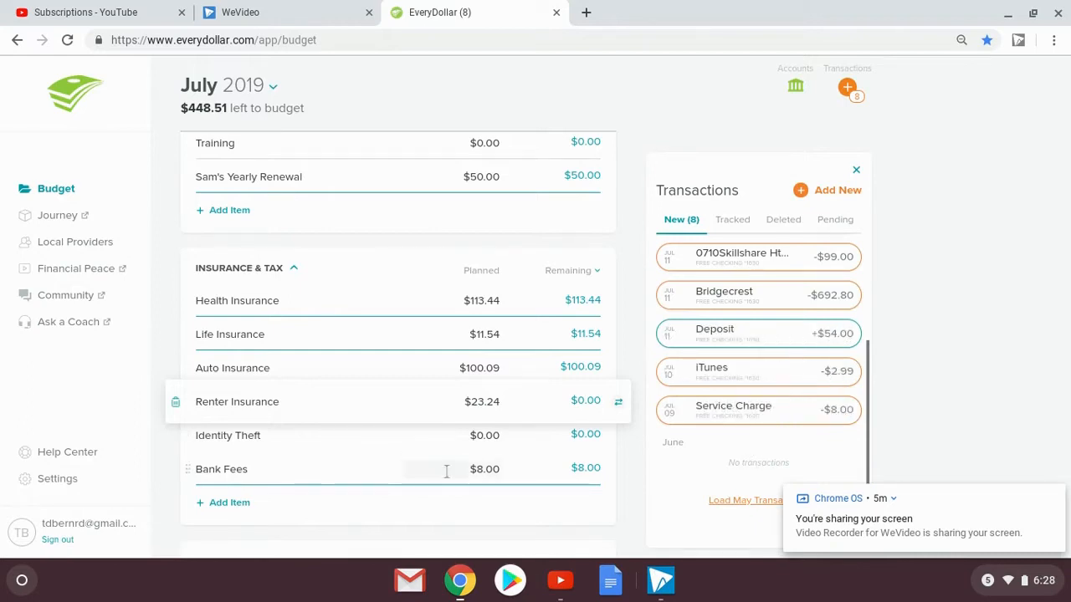
pyautogui.moveTo(748, 417); pyautogui.dragTo(361, 481)
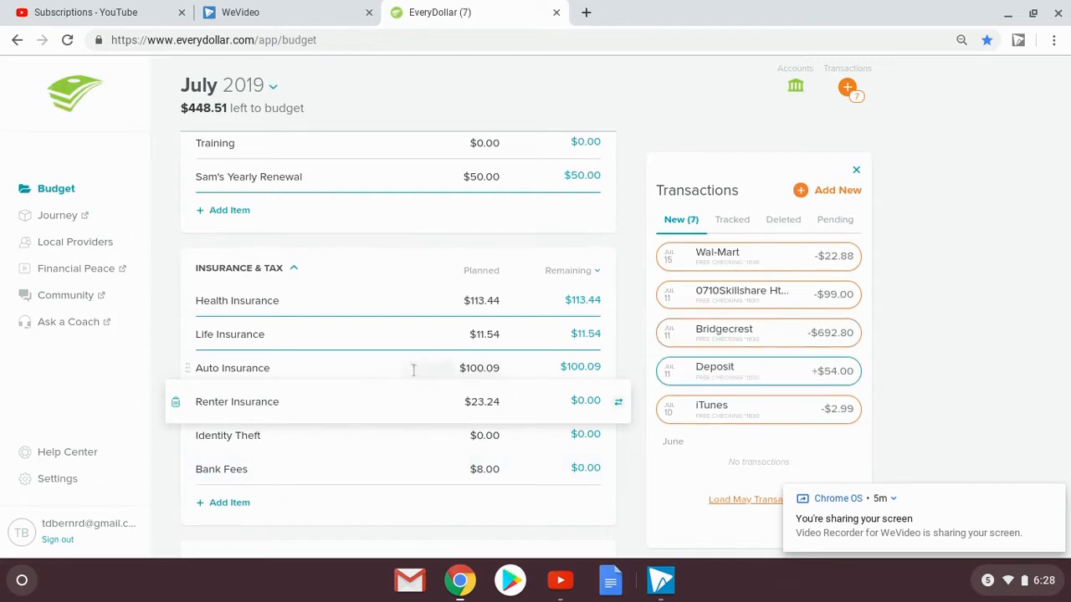
pyautogui.scroll(-3, 380, 378)
pyautogui.scroll(4, 380, 378)
pyautogui.scroll(3, 380, 374)
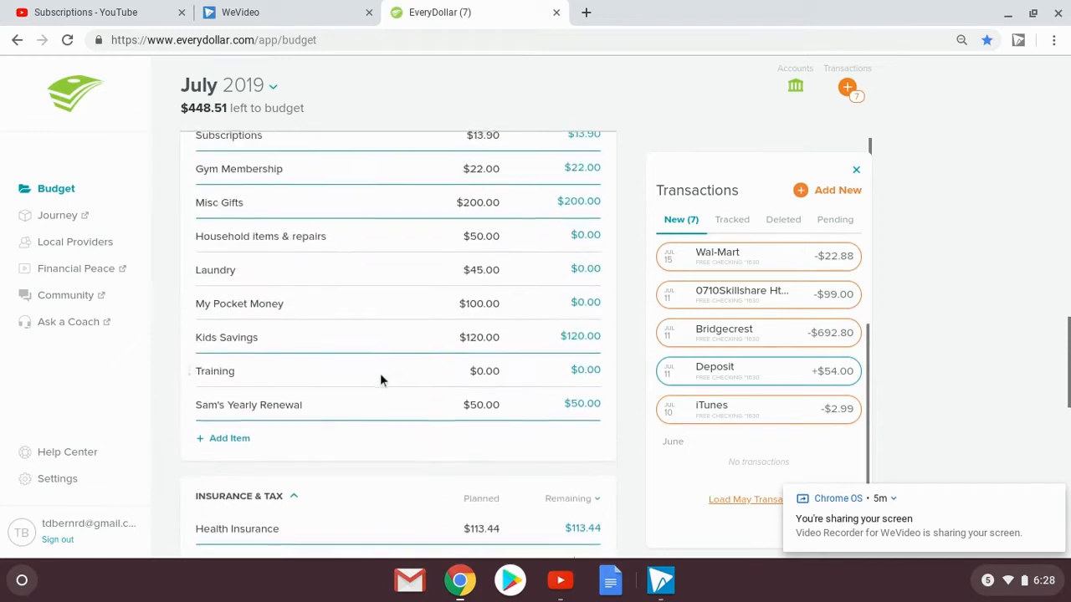
pyautogui.moveTo(748, 420)
pyautogui.moveTo(749, 421); pyautogui.dragTo(378, 234)
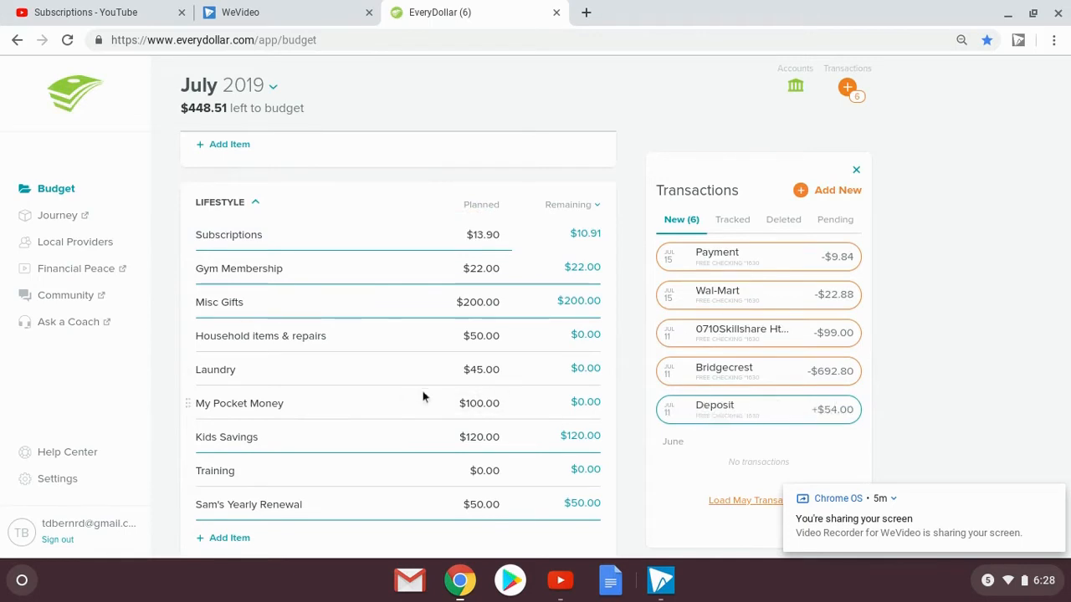
# Track the July 11 Deposit of $54.00 under Savings from Cash Envelopes(June) in the Income group
pyautogui.scroll(10, 422, 393)
pyautogui.scroll(8, 423, 394)
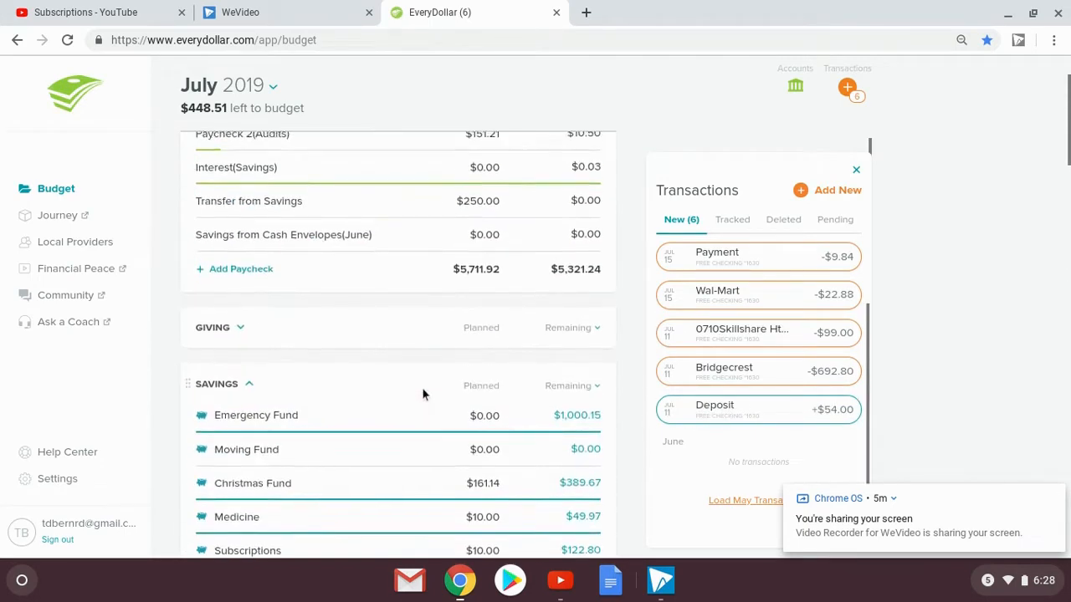
pyautogui.moveTo(737, 421)
pyautogui.moveTo(737, 421); pyautogui.dragTo(412, 335)
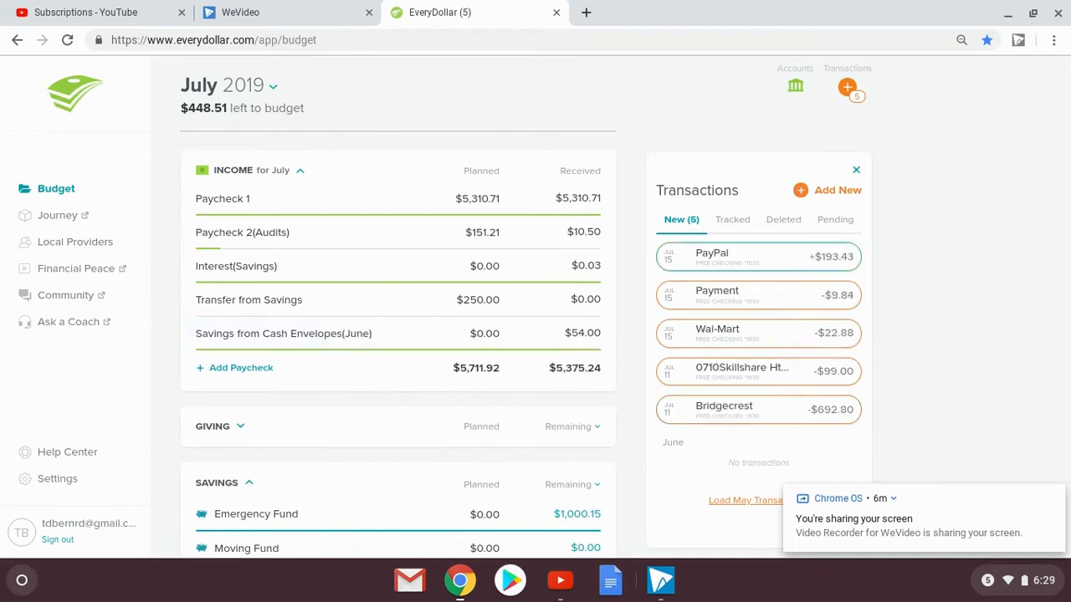
# Track the July 11 Bridgecrest transaction under Car Loan 2 in the Debt group
pyautogui.scroll(-9, 438, 413)
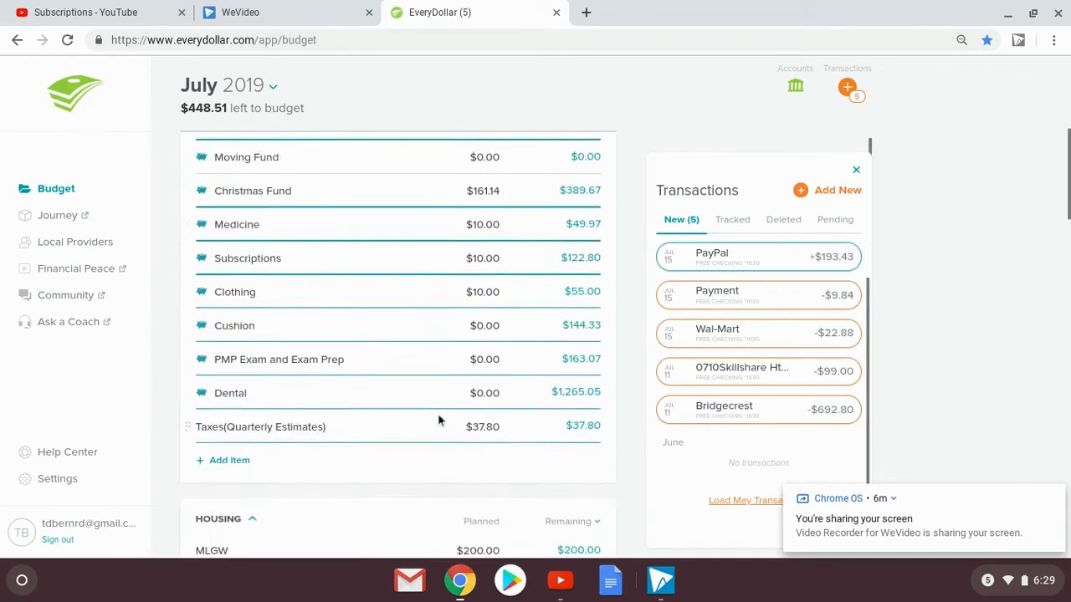
pyautogui.scroll(-7, 438, 413)
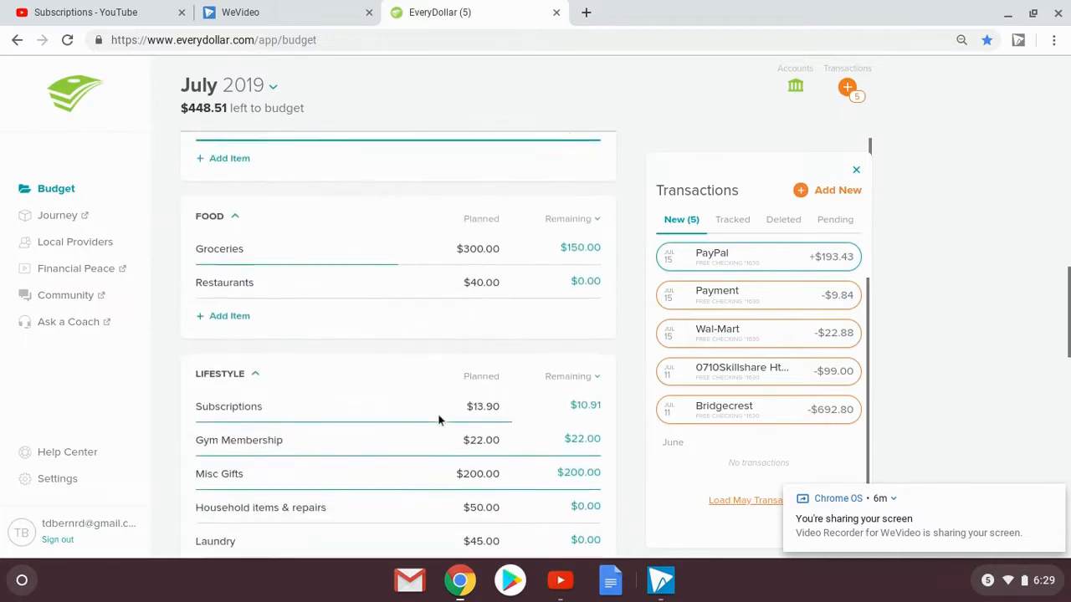
pyautogui.scroll(-5, 438, 420)
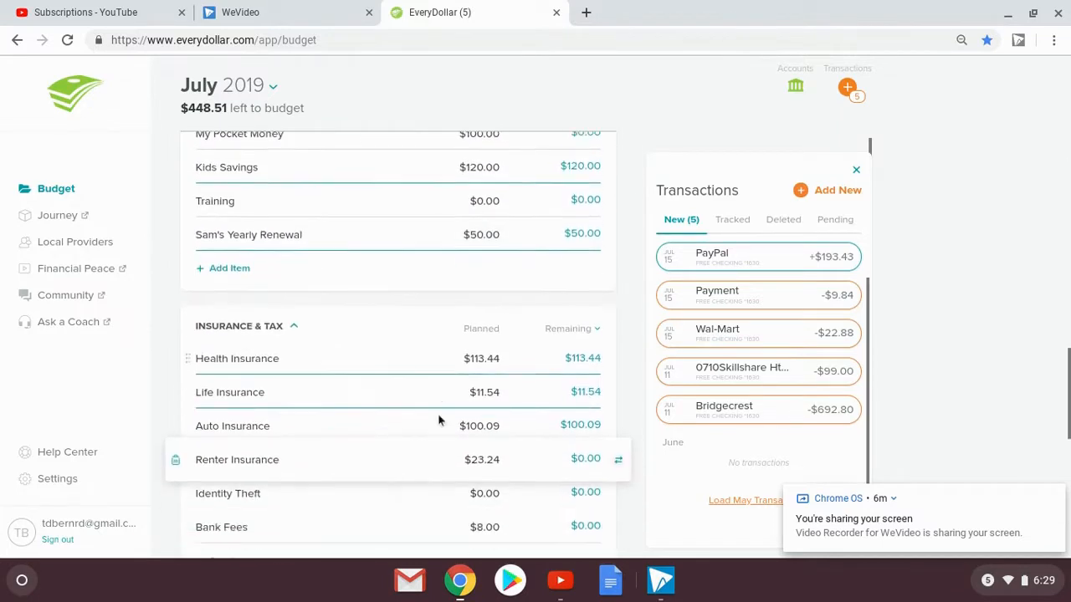
pyautogui.scroll(-3, 437, 420)
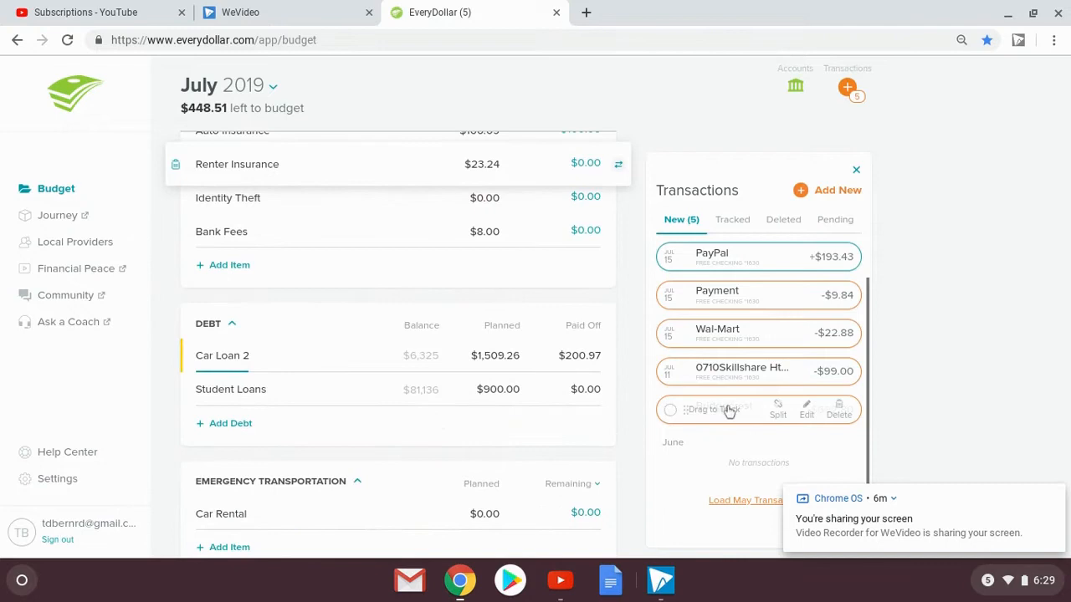
pyautogui.moveTo(726, 415); pyautogui.dragTo(403, 349)
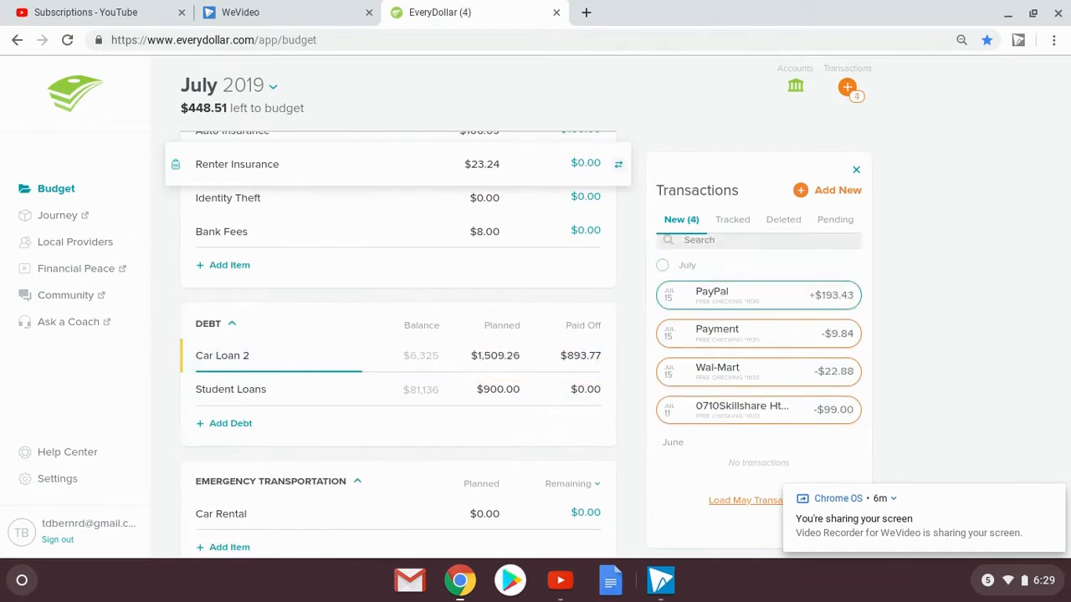
# Add a Skillshare Renewal item with $99 planned to the Lifestyle group and track the July 11 Skillshare transaction under it
pyautogui.scroll(5, 410, 410)
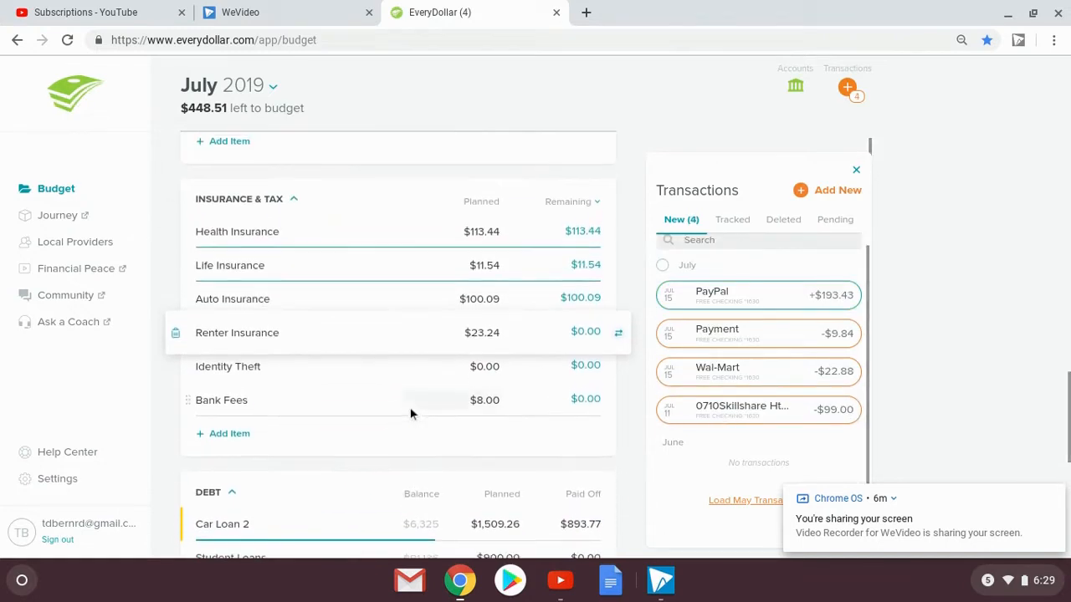
pyautogui.scroll(3, 410, 407)
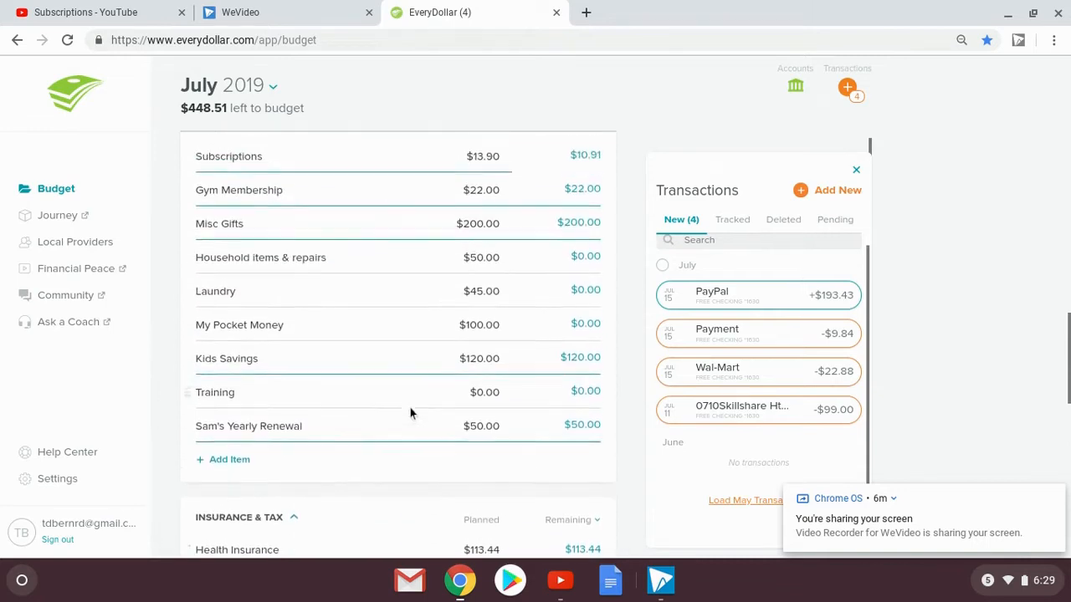
pyautogui.click(227, 505)
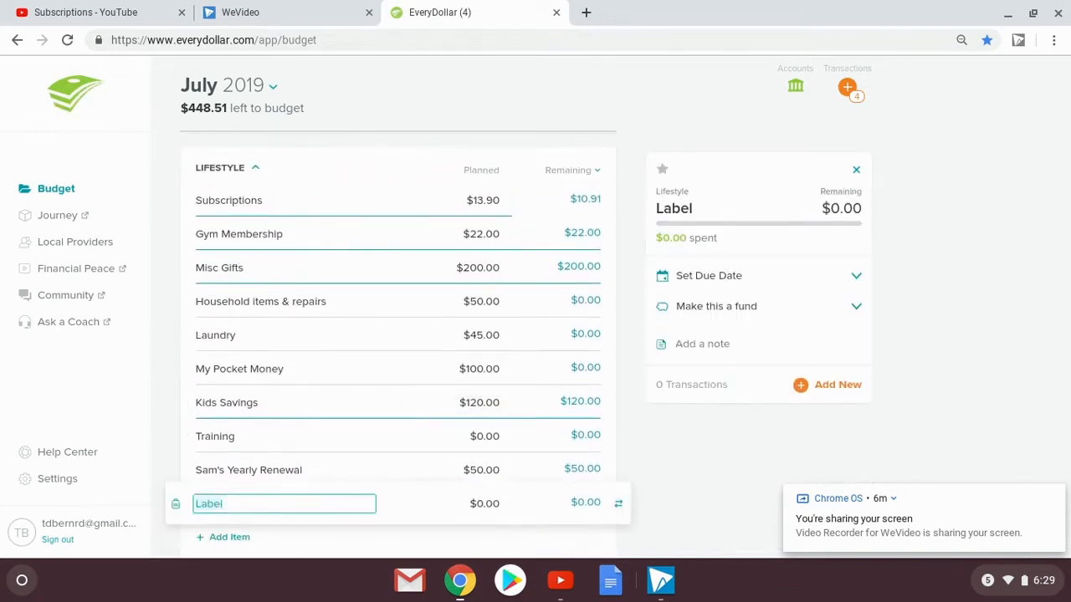
pyautogui.write('Skillshare Renewa')
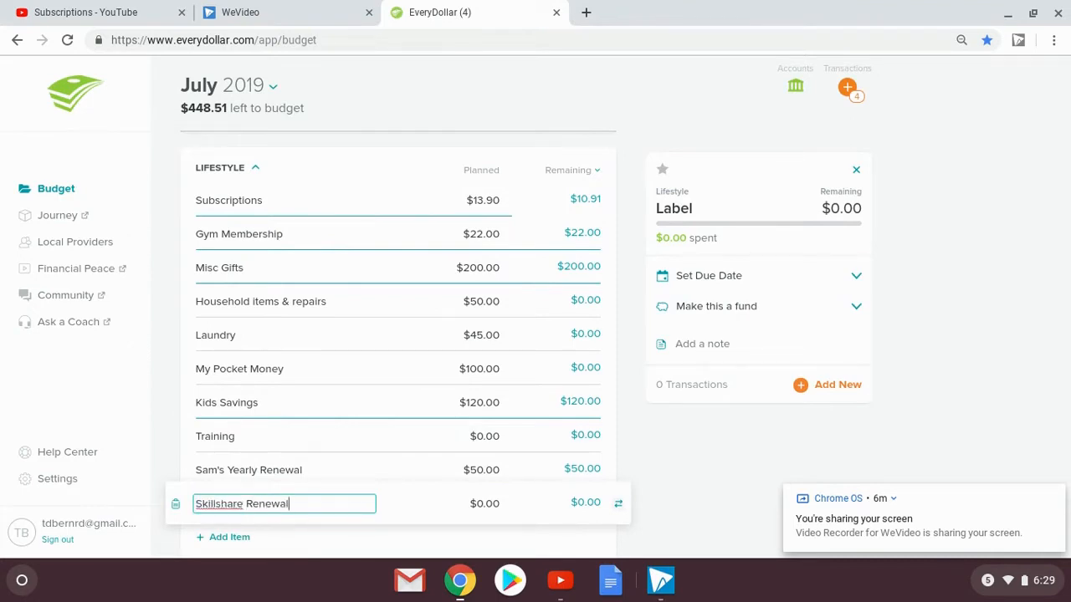
pyautogui.press('Tab')
pyautogui.write('99')
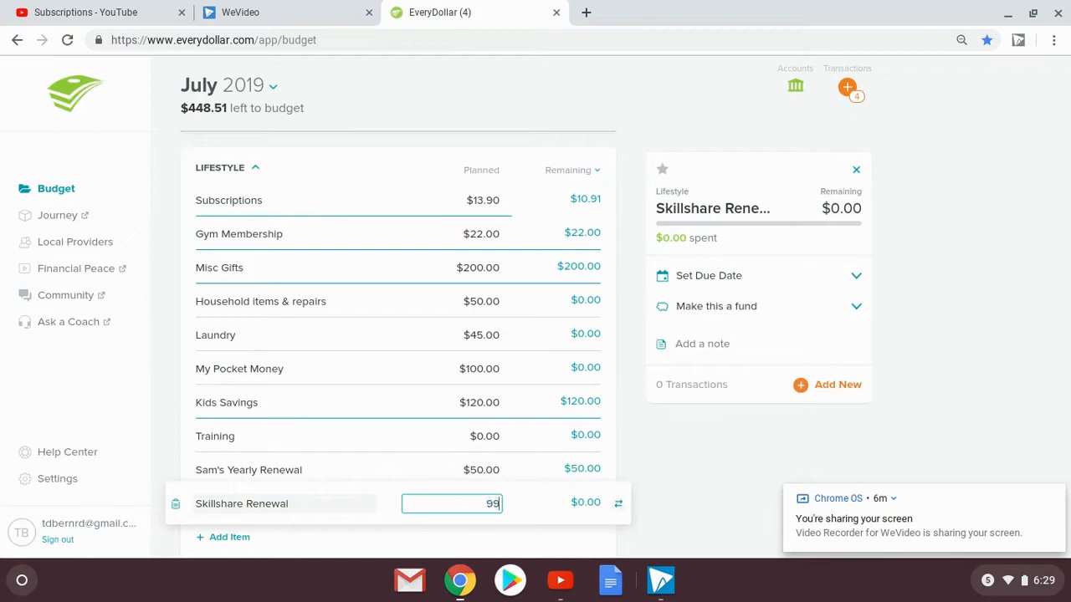
pyautogui.press('Return')
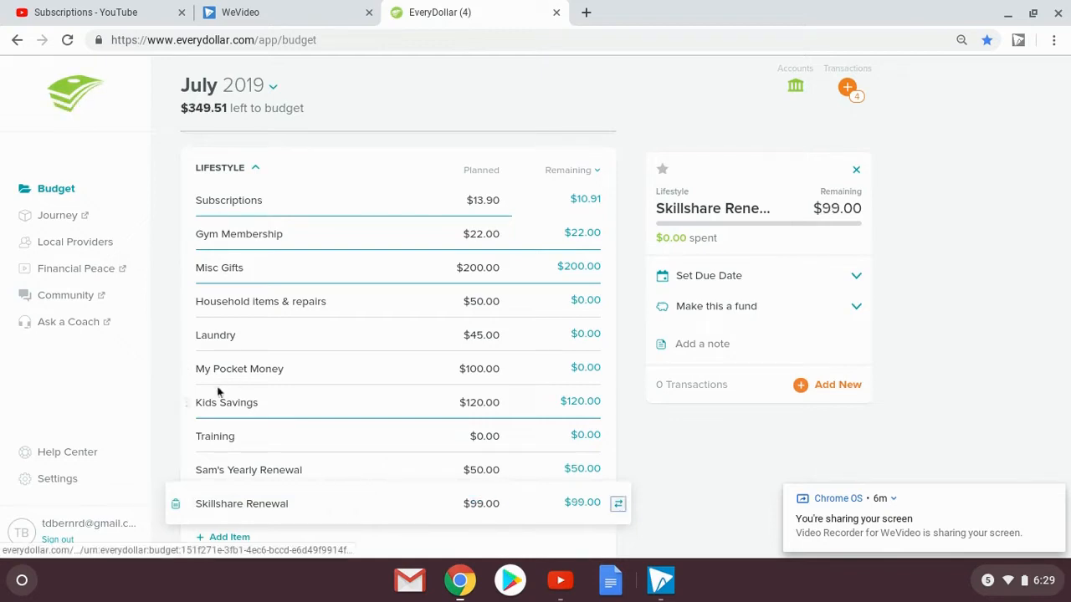
pyautogui.click(851, 90)
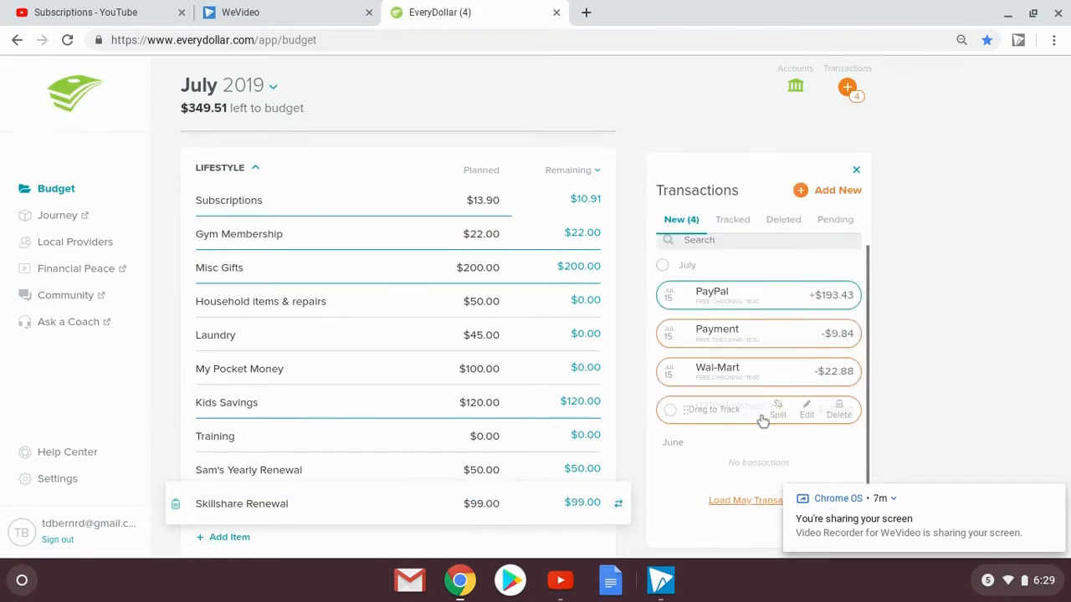
pyautogui.moveTo(751, 411); pyautogui.dragTo(406, 502)
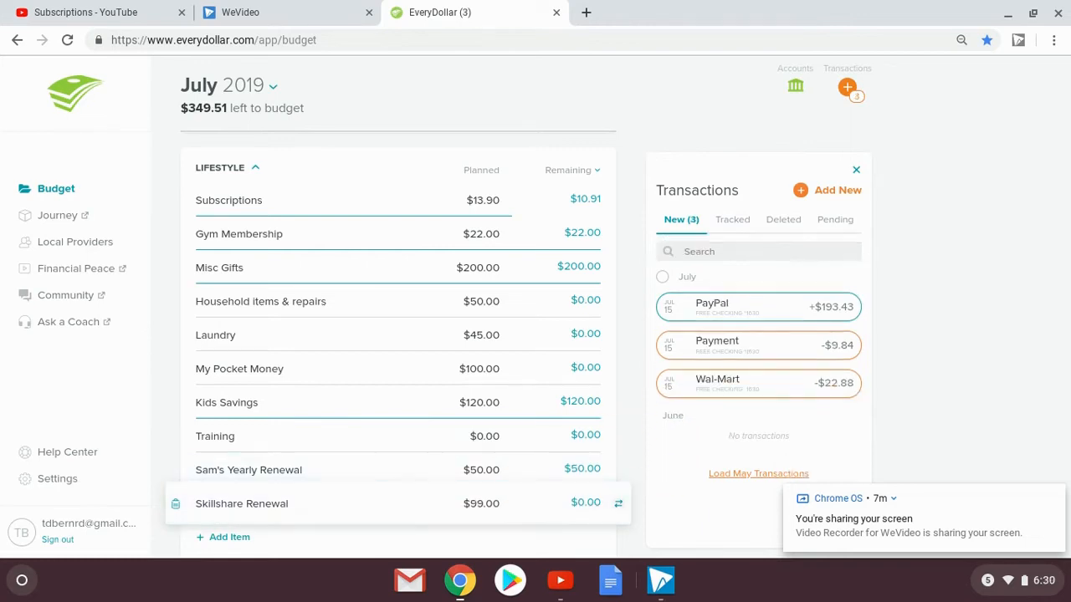
# Track the July 15 Wal-Mart transaction under Auto Gas & Oil in the Transportation group
pyautogui.scroll(-6, 331, 402)
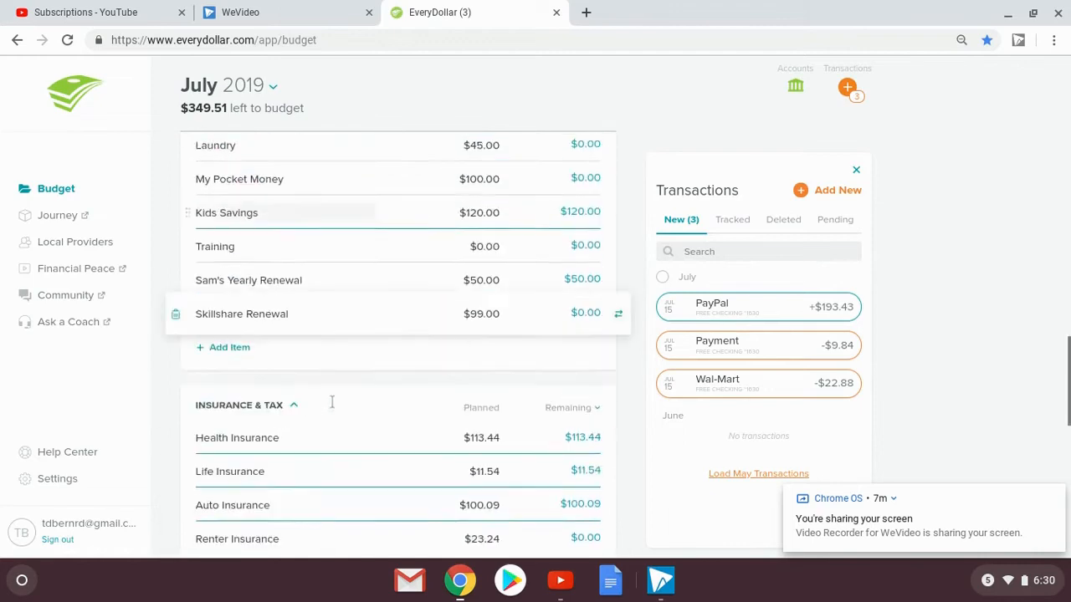
pyautogui.scroll(2, 331, 403)
pyautogui.scroll(10, 332, 401)
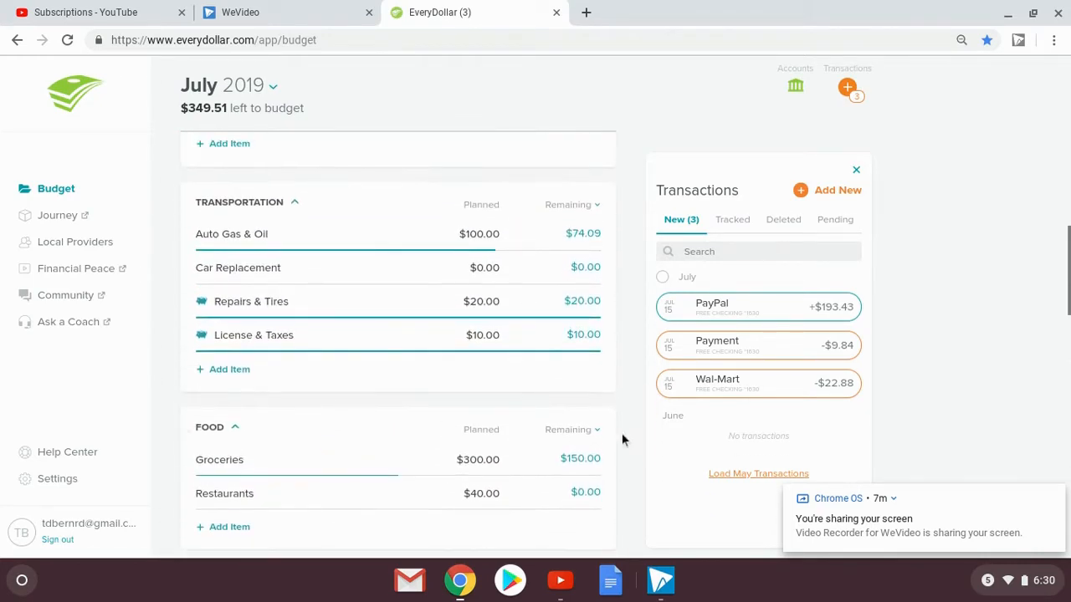
pyautogui.moveTo(699, 379); pyautogui.dragTo(347, 219)
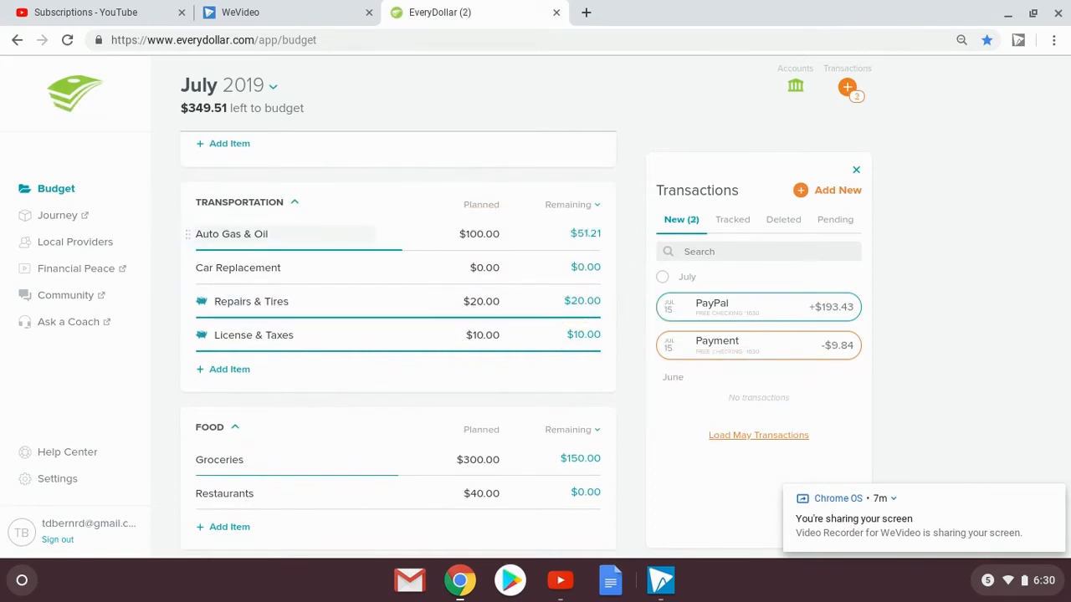
# Track the July 15 Payment transaction of $9.84 under Subscriptions in the Lifestyle group
pyautogui.scroll(-5, 492, 392)
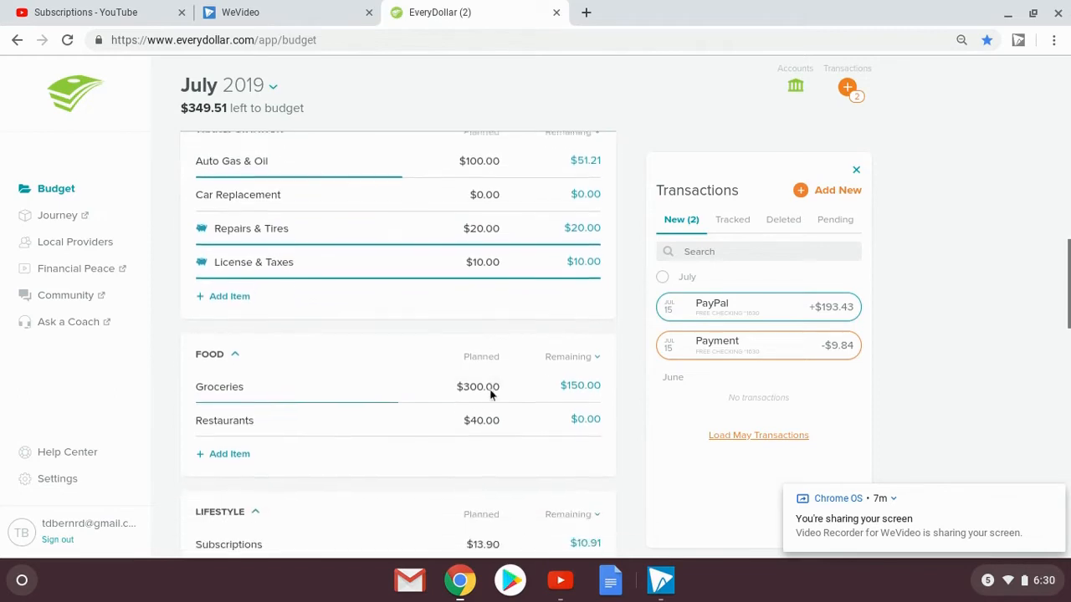
pyautogui.scroll(-1, 491, 395)
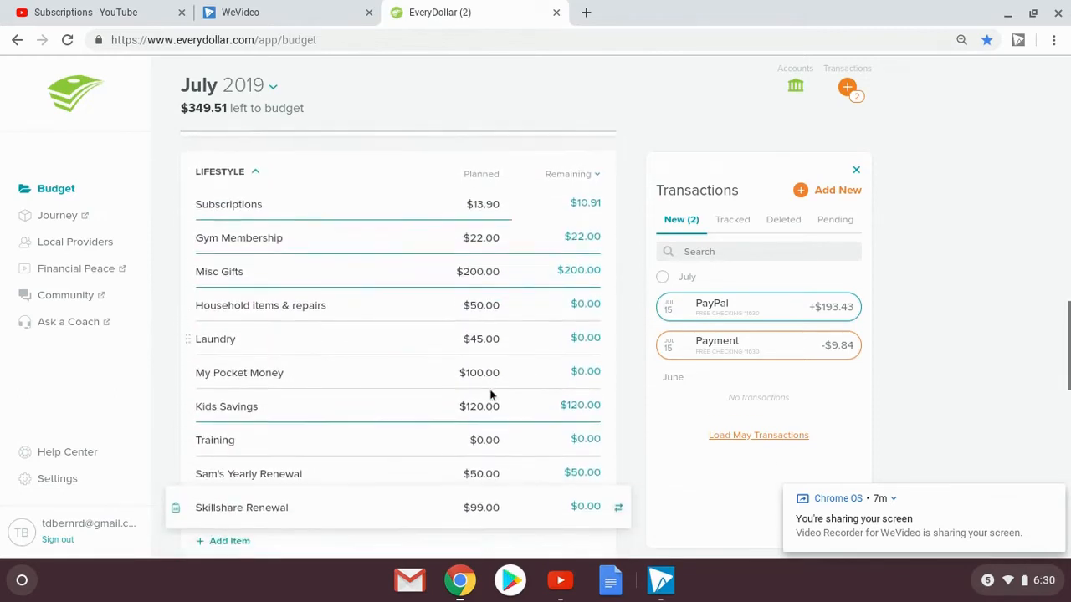
pyautogui.moveTo(748, 351); pyautogui.dragTo(426, 311)
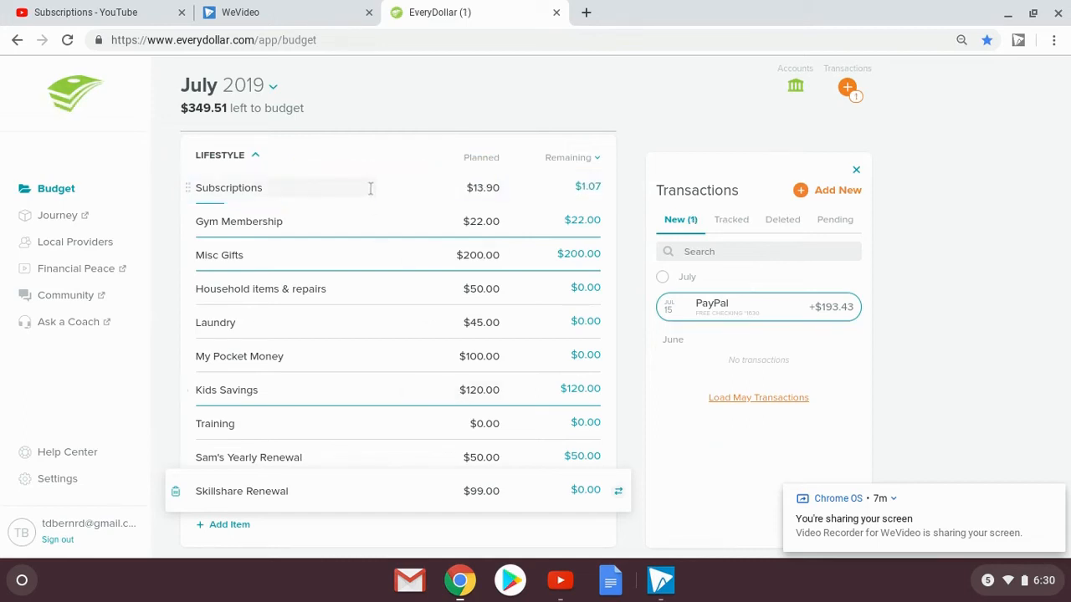
# Track the July 15 PayPal transaction under Paycheck 2(Audits) in the Income group
pyautogui.scroll(8, 369, 337)
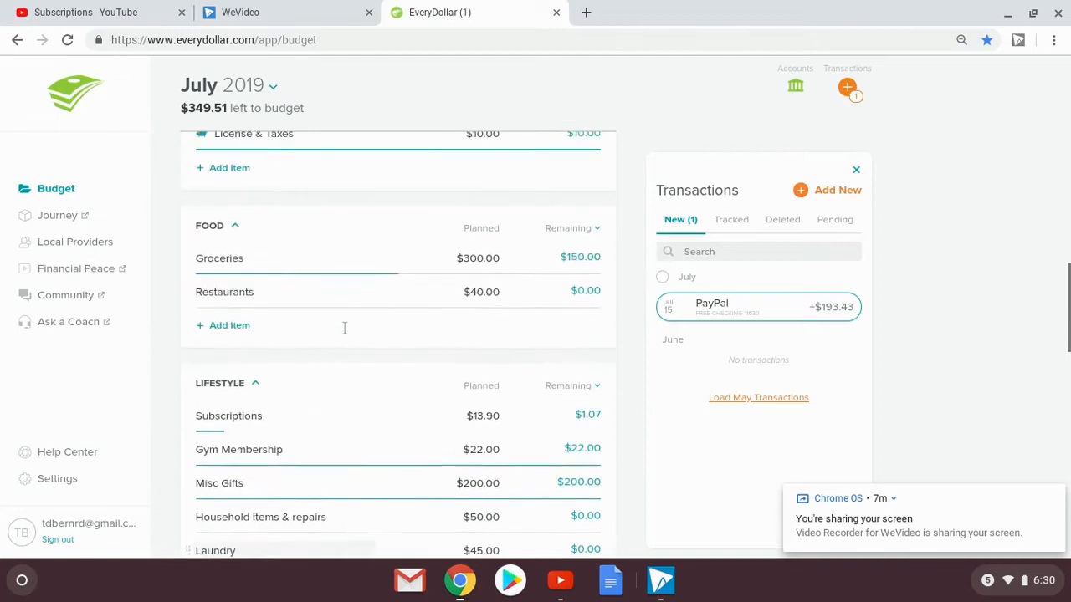
pyautogui.scroll(10, 344, 329)
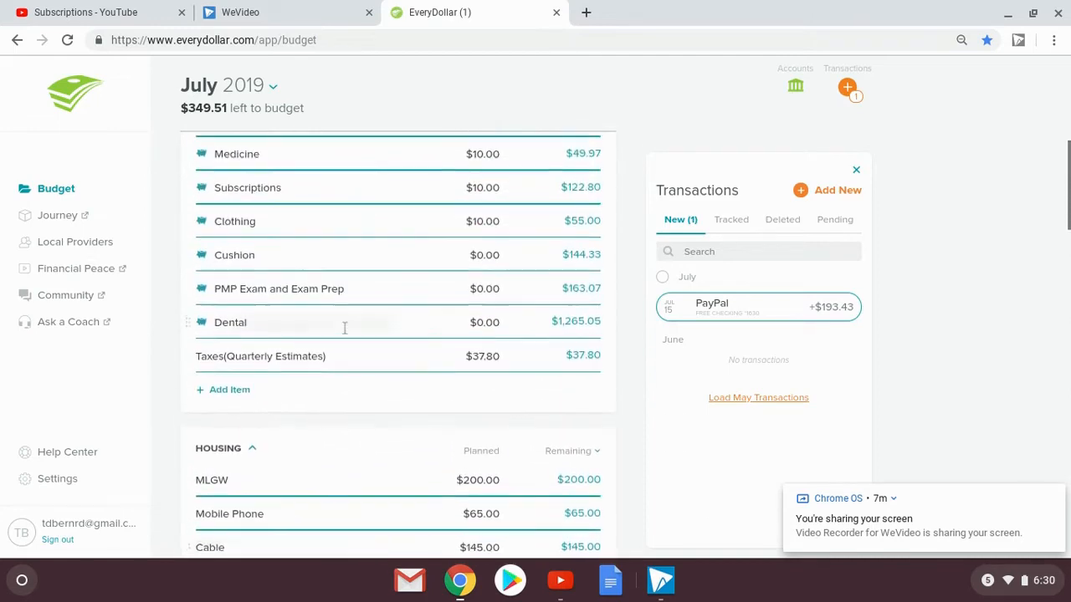
pyautogui.scroll(4, 343, 328)
pyautogui.moveTo(735, 310)
pyautogui.moveTo(736, 310); pyautogui.dragTo(407, 235)
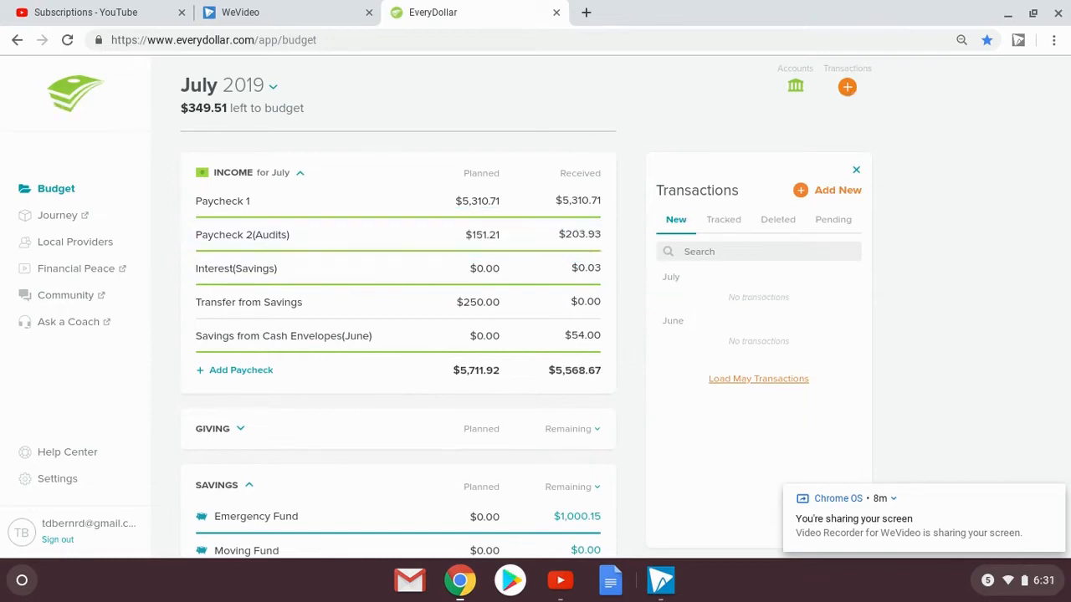
# Set the planned amount for Paycheck 2(Audits) to $203.93
pyautogui.click(485, 234)
pyautogui.write('203.93')
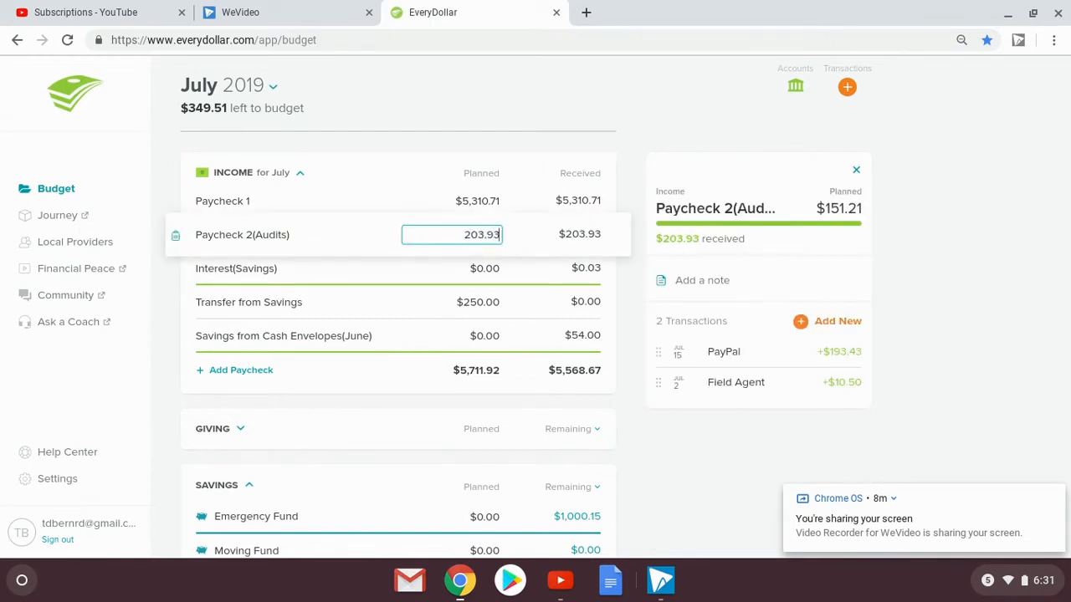
pyautogui.press('Tab')
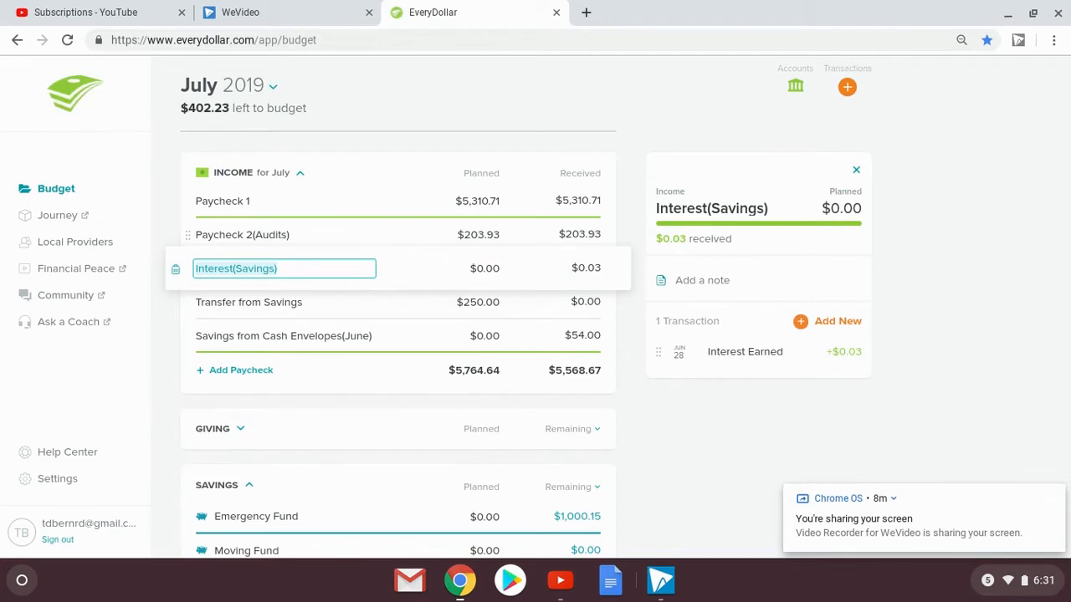
# Add a $200.00 income transaction dated 07/15/19 to Transfer from Savings
pyautogui.click(391, 311)
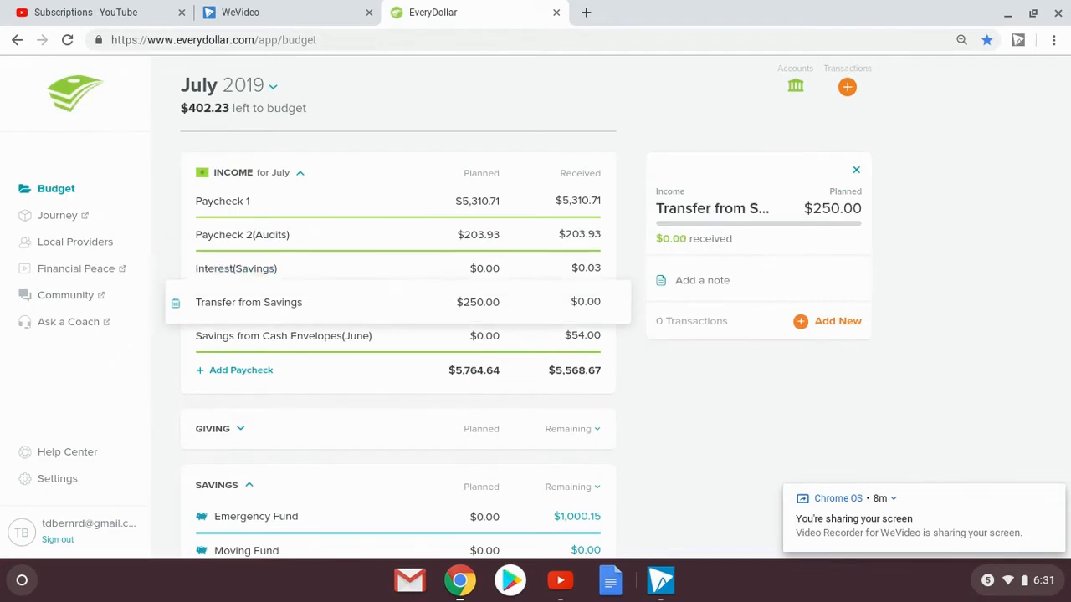
pyautogui.click(804, 322)
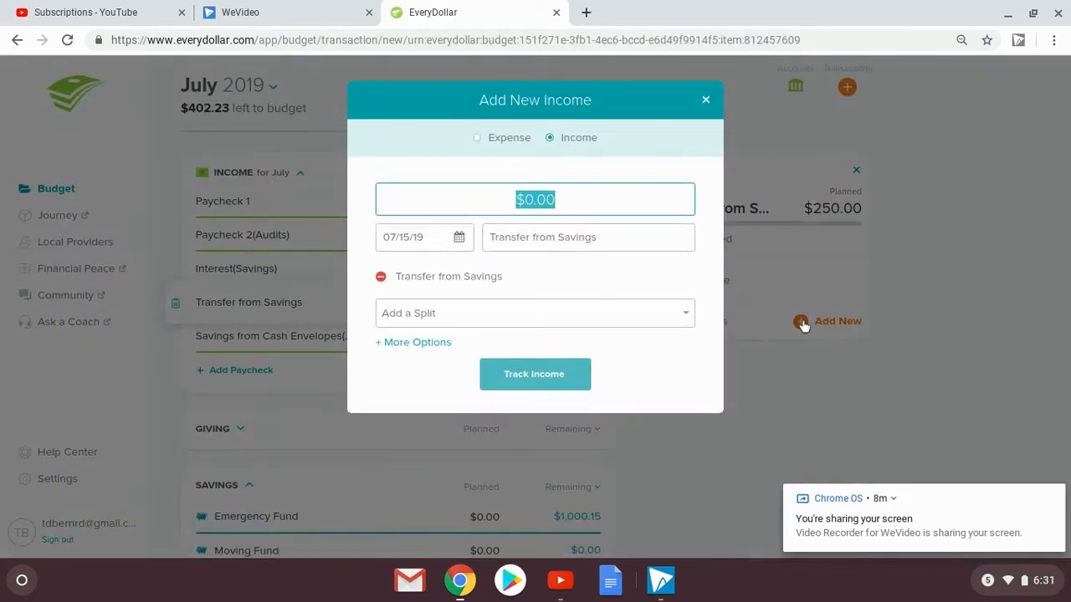
pyautogui.write('200.00')
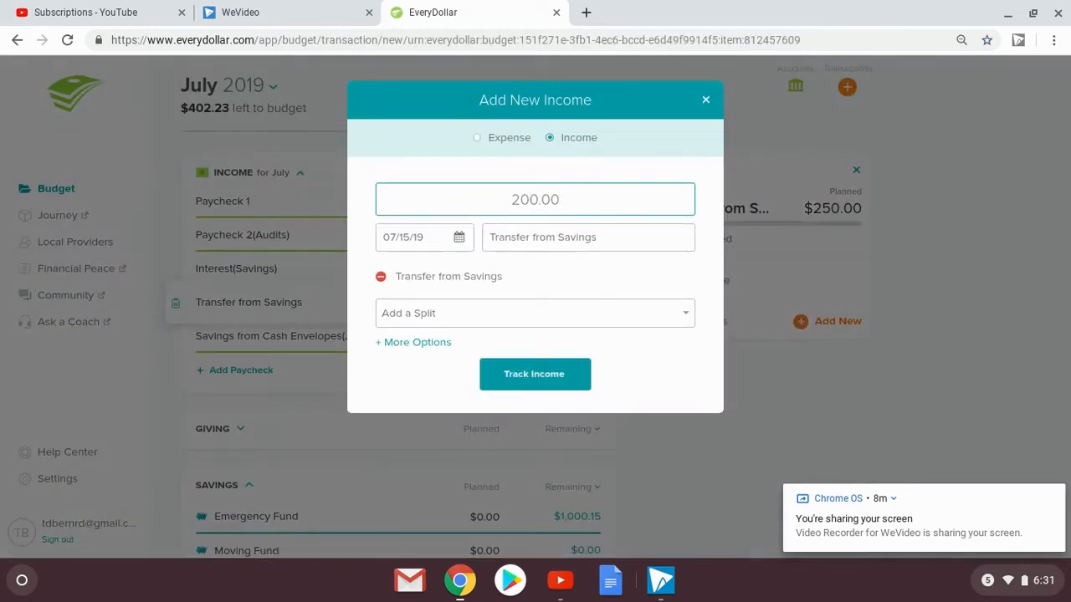
pyautogui.click(555, 376)
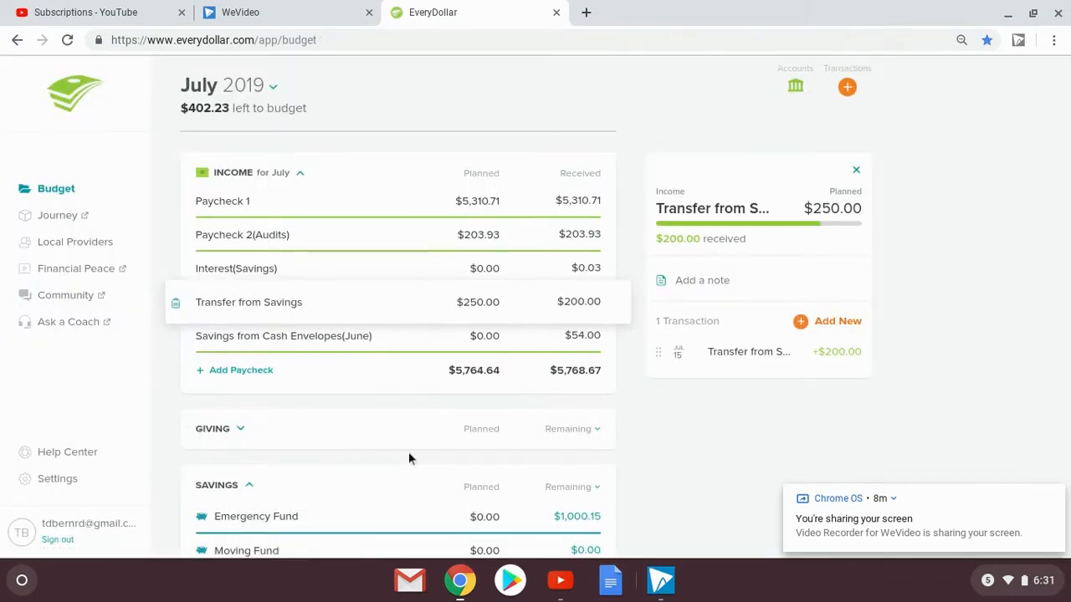
# Review the planned and remaining amounts of the funds in the Savings group
pyautogui.scroll(-6, 414, 452)
pyautogui.scroll(-1, 411, 452)
pyautogui.scroll(3, 411, 448)
pyautogui.scroll(-2, 411, 447)
pyautogui.scroll(3, 408, 445)
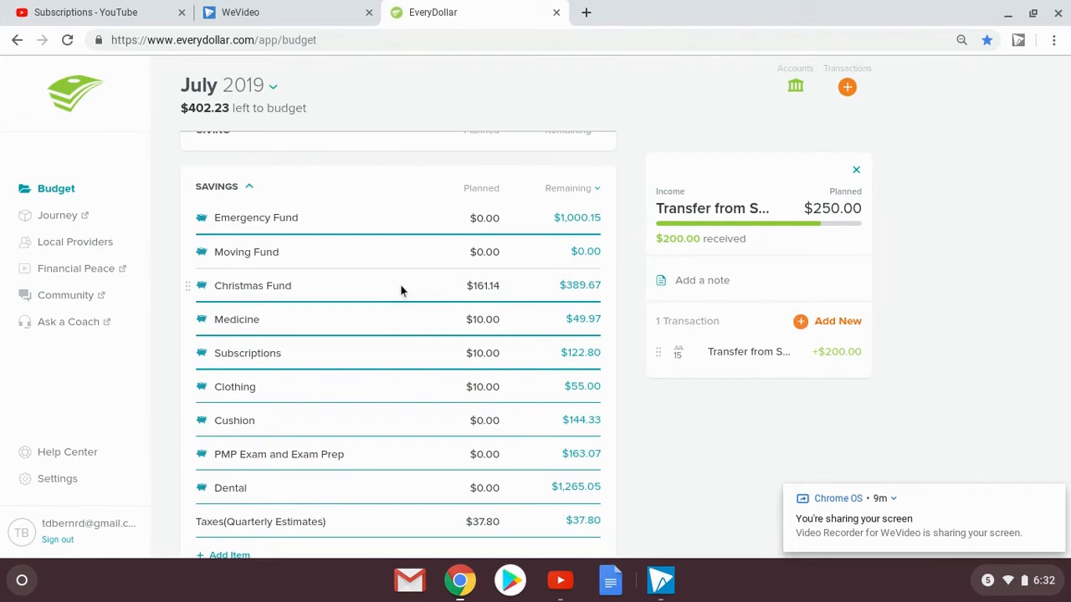
# Add a $200.00 expense dated 07/15/19 to the Christmas Fund in the Savings group
pyautogui.click(400, 284)
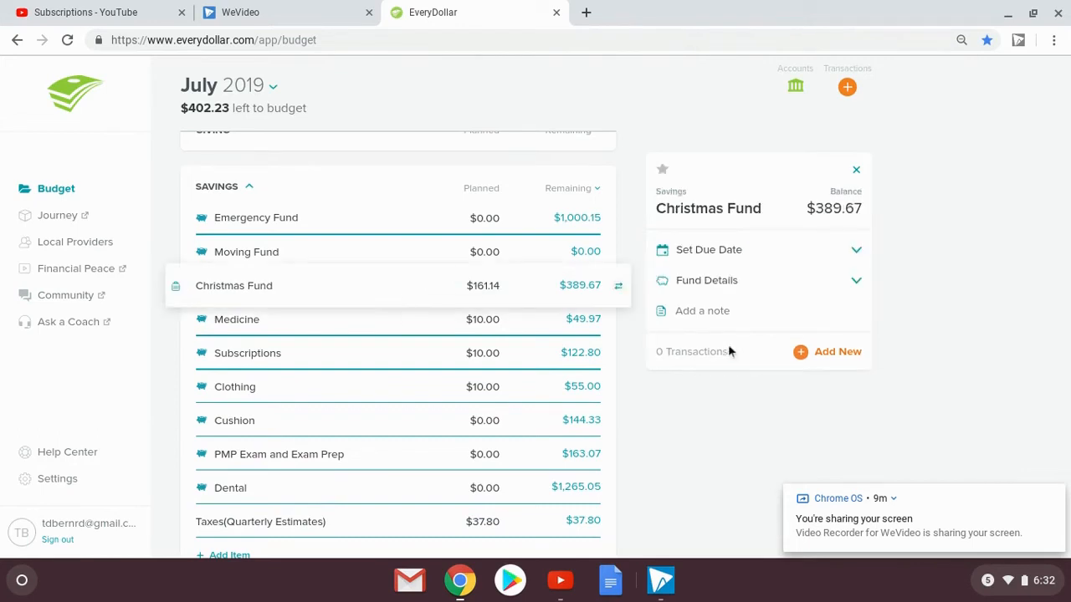
pyautogui.click(803, 354)
pyautogui.write('2')
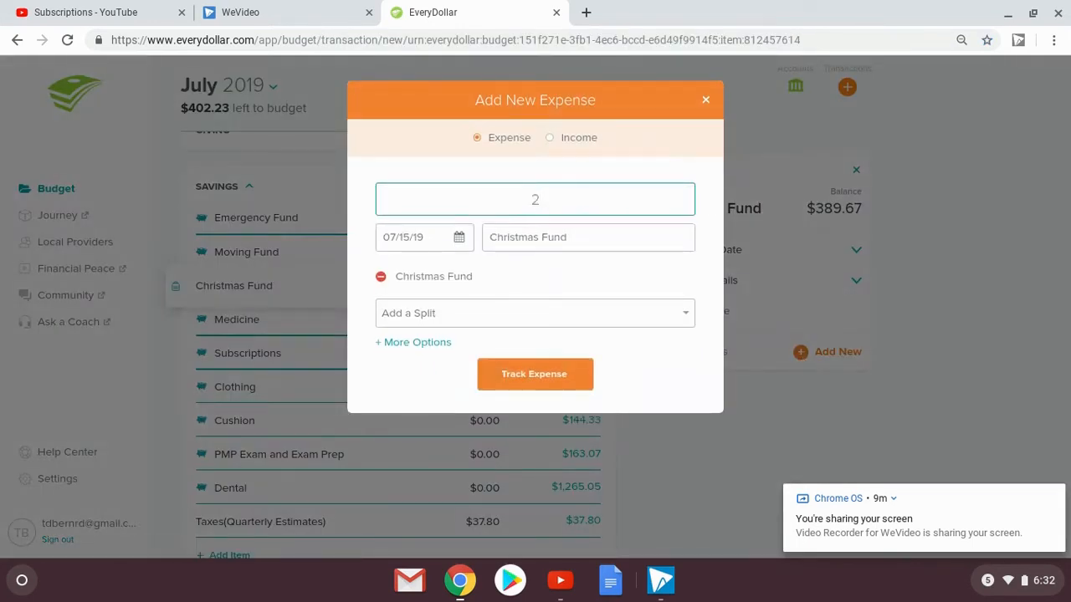
pyautogui.write('00.00')
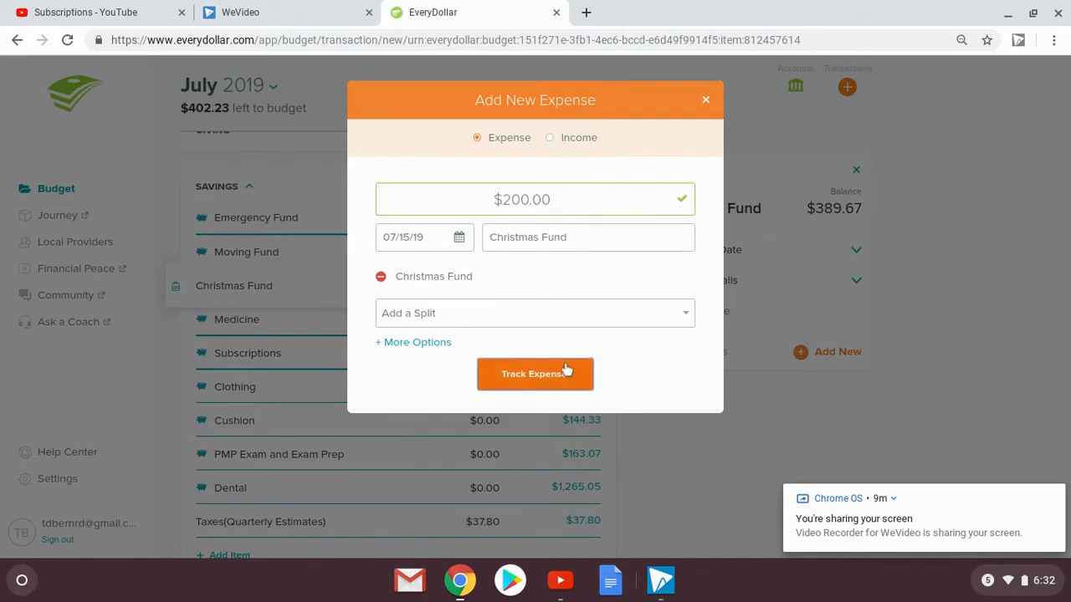
pyautogui.click(569, 374)
# Add a $200.00 expense dated 07/15/19 to Misc Gifts in the Lifestyle group
pyautogui.scroll(-5, 386, 390)
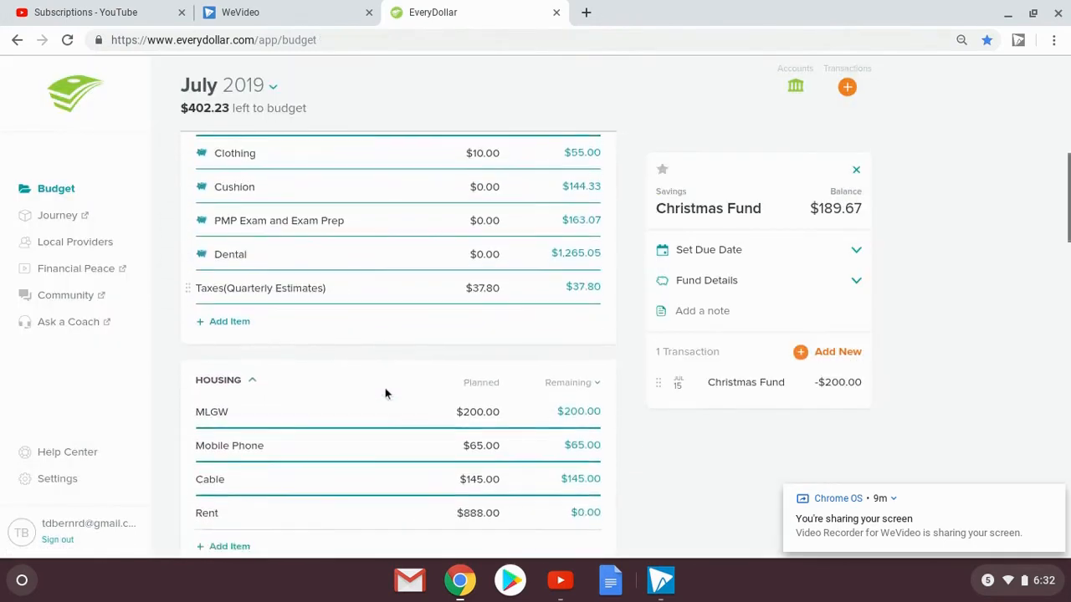
pyautogui.scroll(-6, 386, 393)
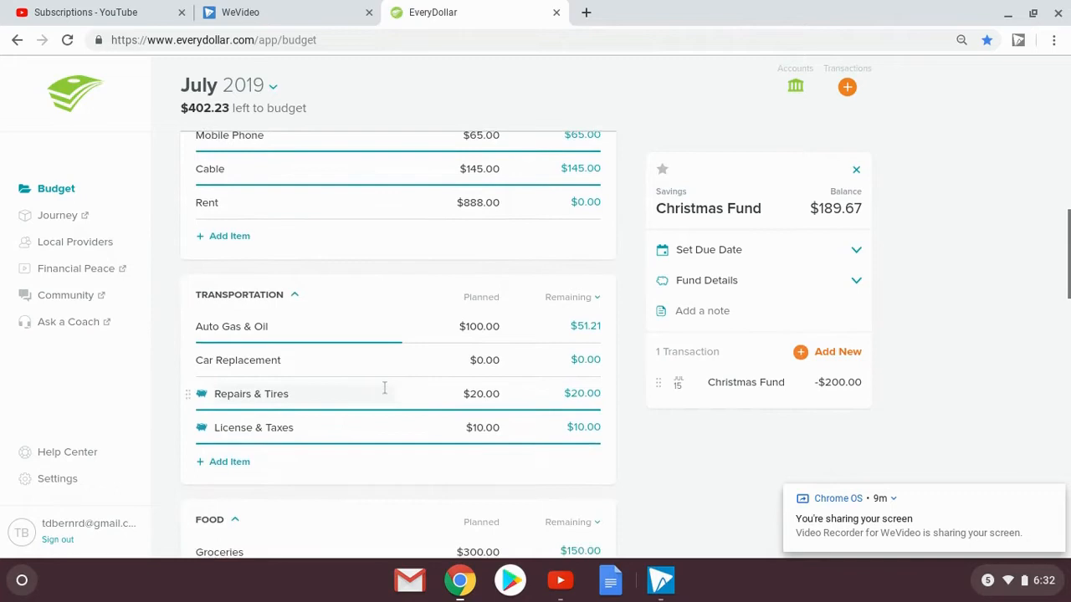
pyautogui.scroll(-3, 388, 391)
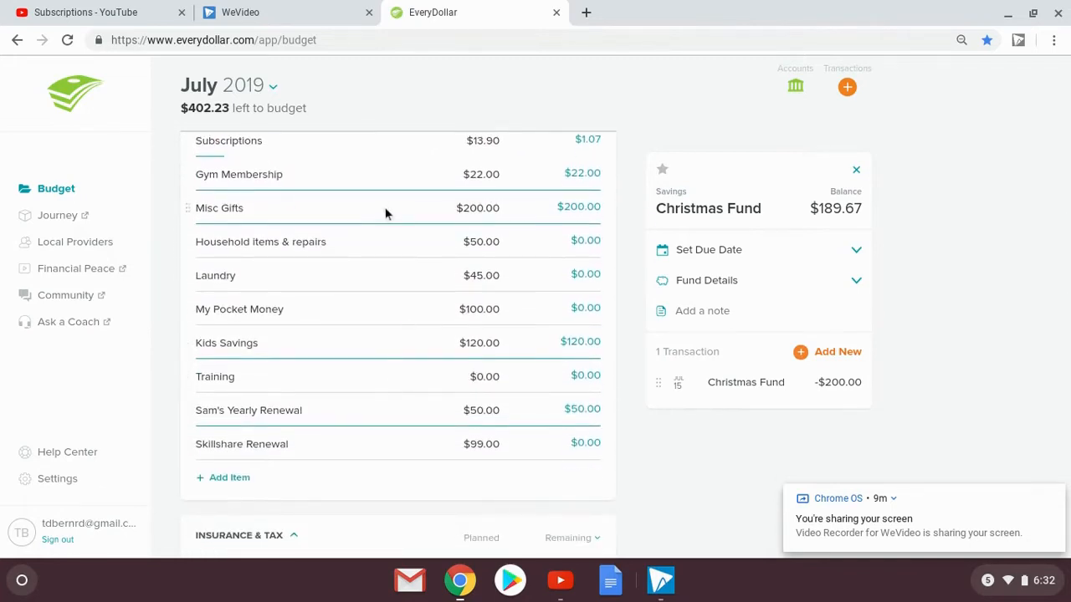
pyautogui.click(381, 215)
pyautogui.click(802, 385)
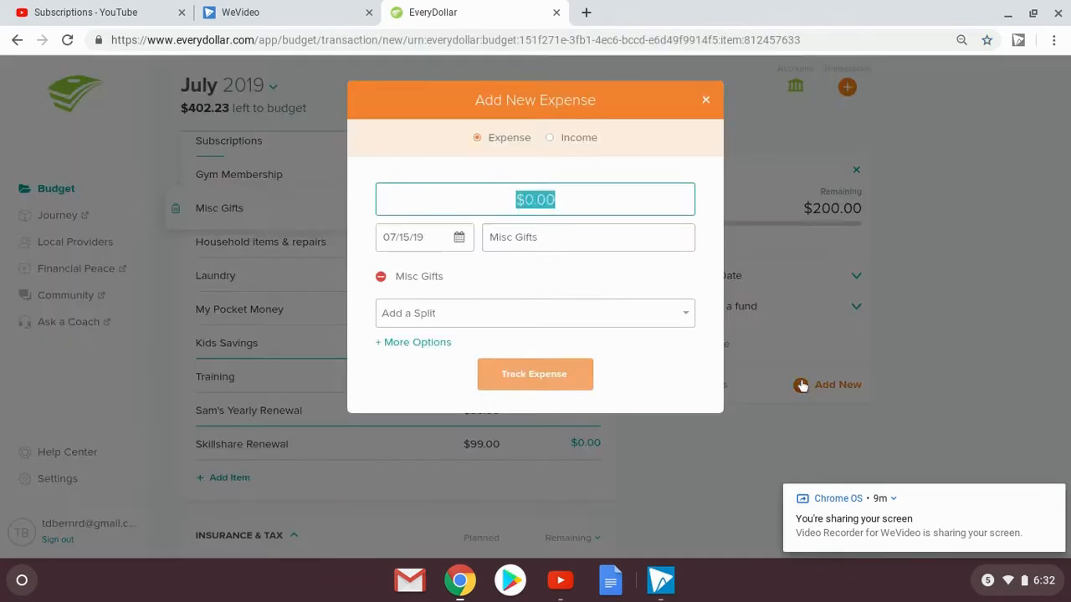
pyautogui.write('200.00')
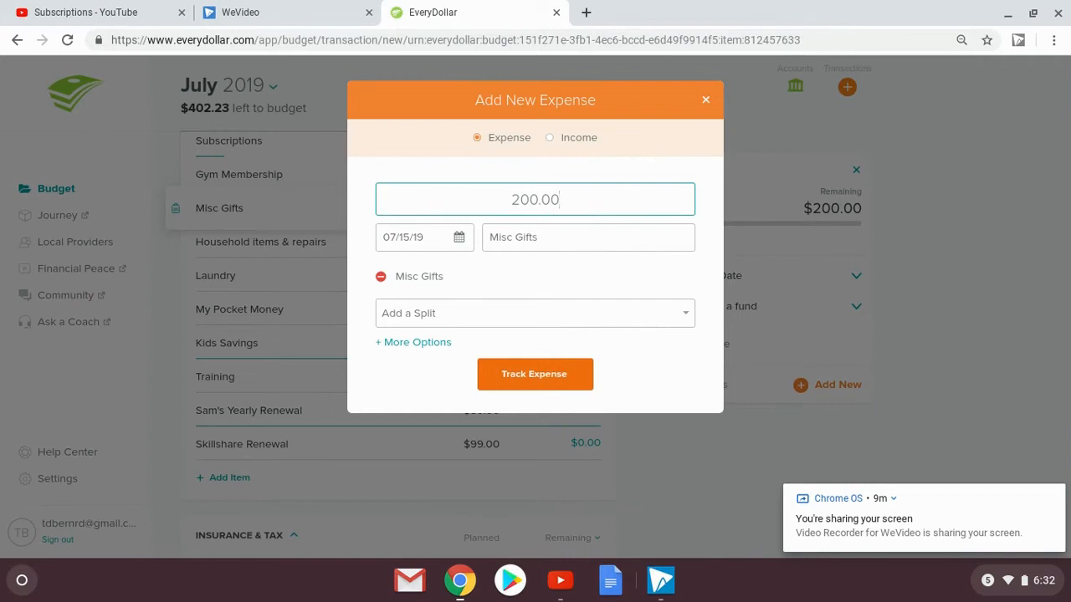
pyautogui.click(547, 376)
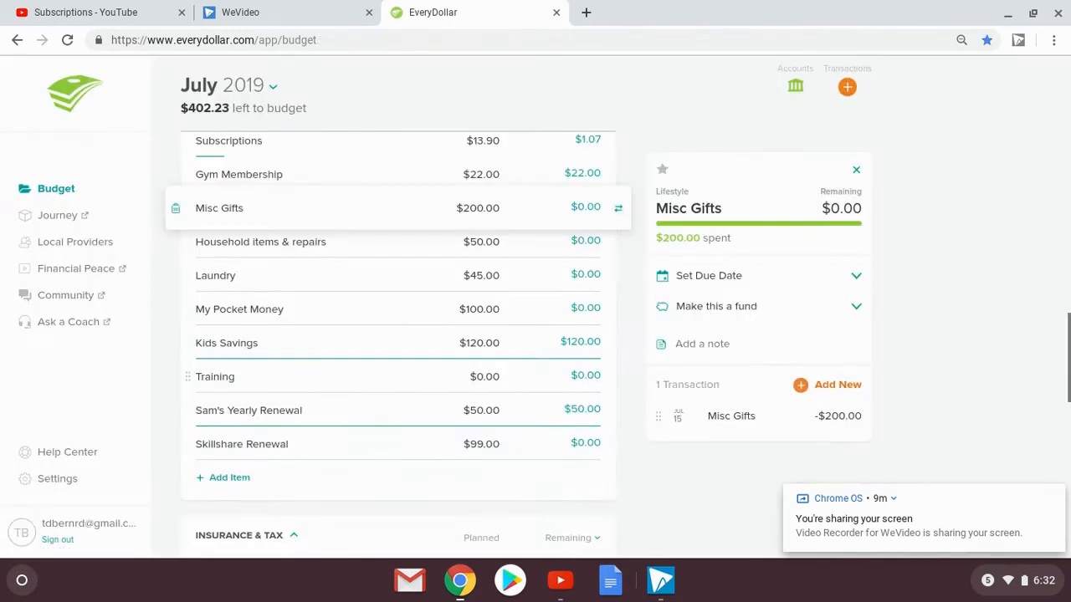
# Add a $60.00 expense dated 07/15/19 to Kids Savings in the Lifestyle group
pyautogui.click(370, 343)
pyautogui.click(822, 377)
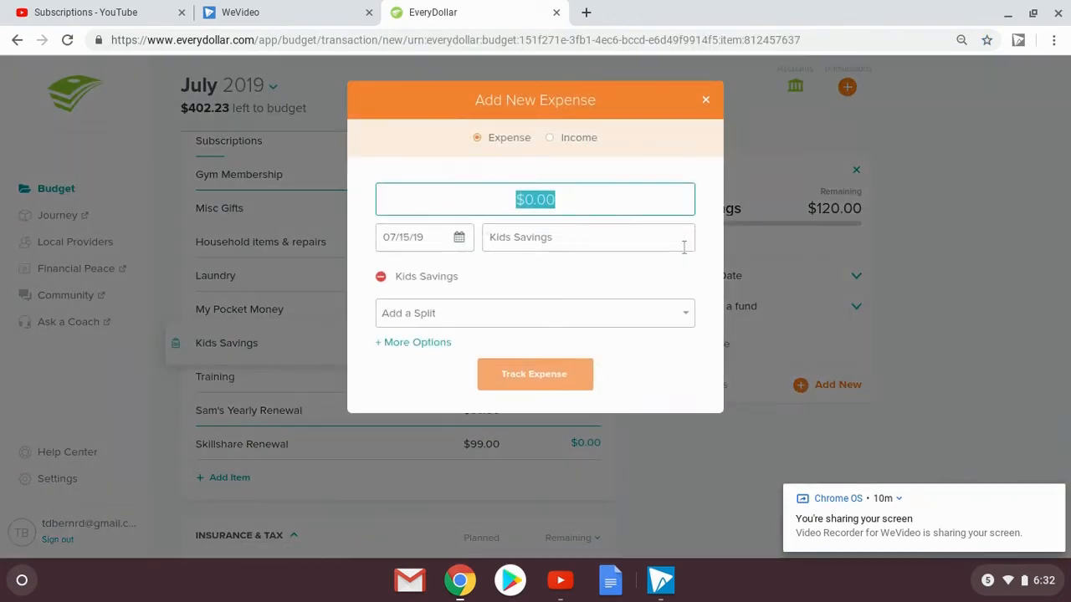
pyautogui.write('60.00')
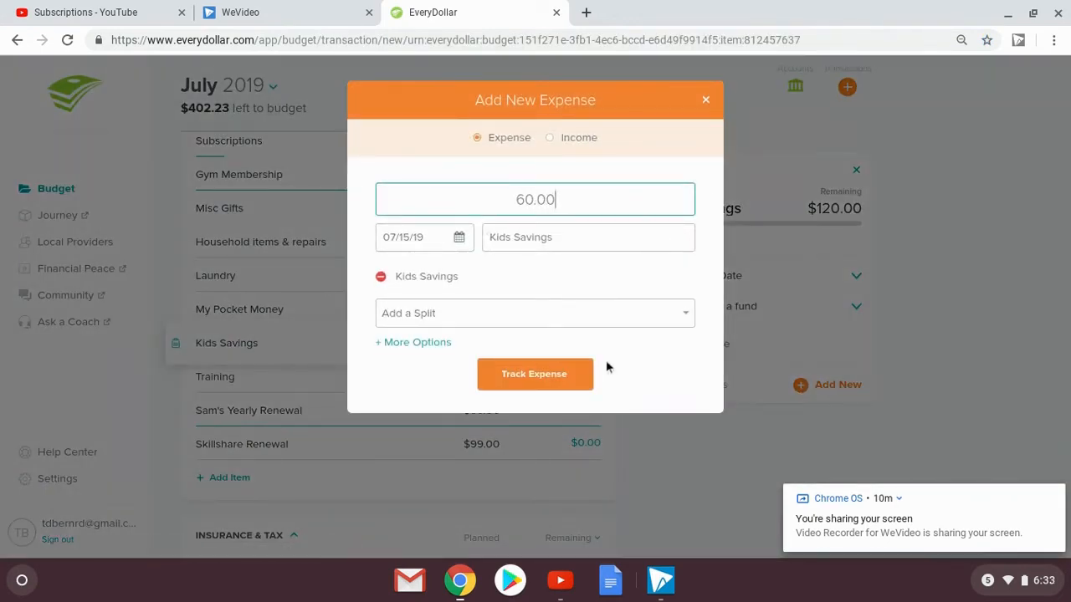
pyautogui.click(559, 373)
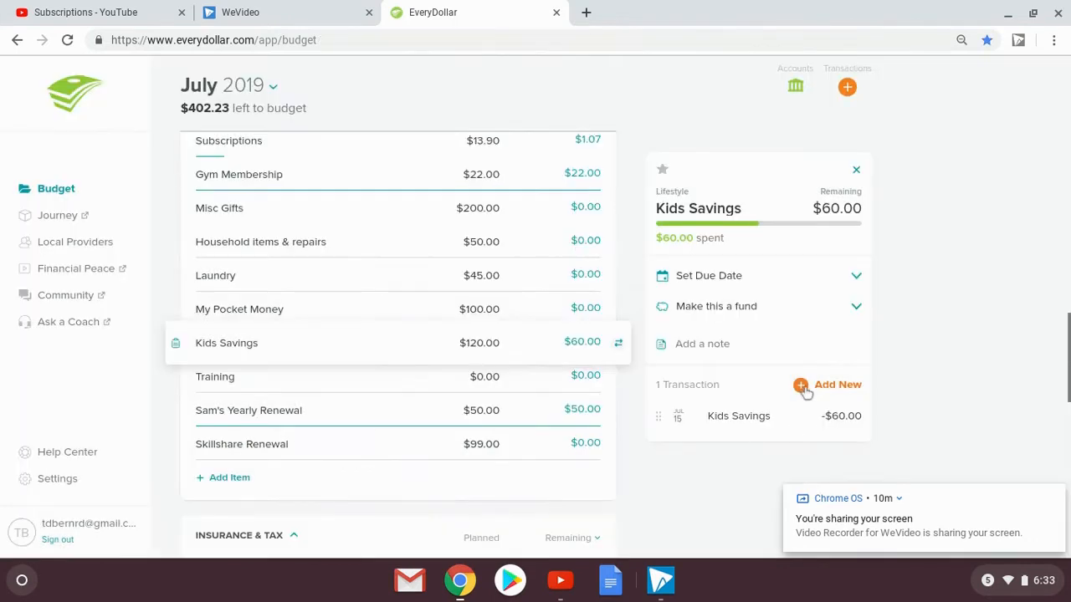
# Add another $60.00 expense to Kids Savings, dated July 1, 2019
pyautogui.click(803, 387)
pyautogui.write('60.00')
pyautogui.click(459, 238)
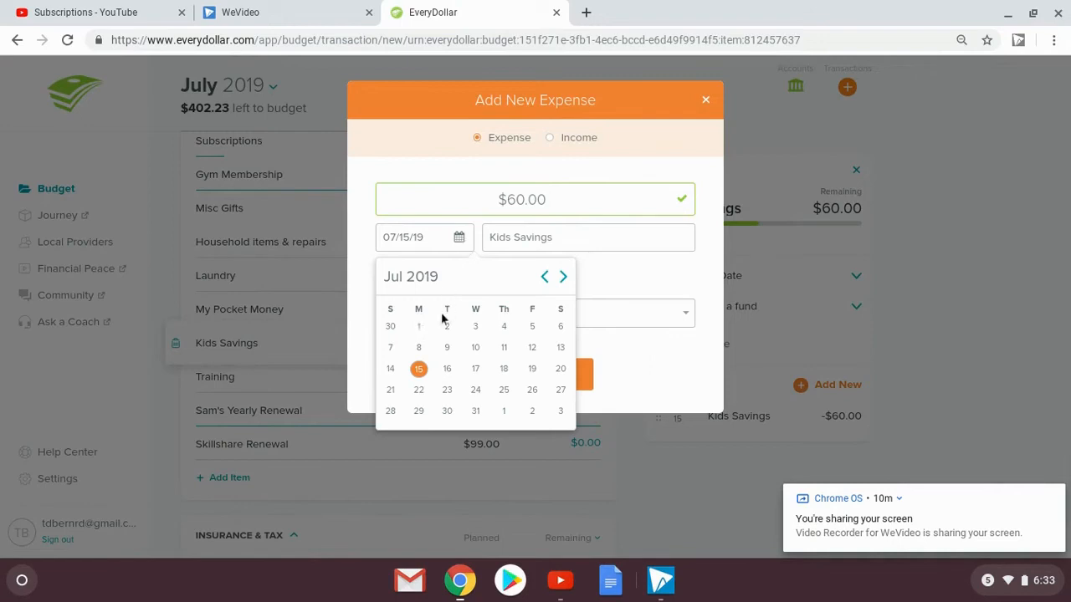
pyautogui.click(421, 328)
pyautogui.click(540, 383)
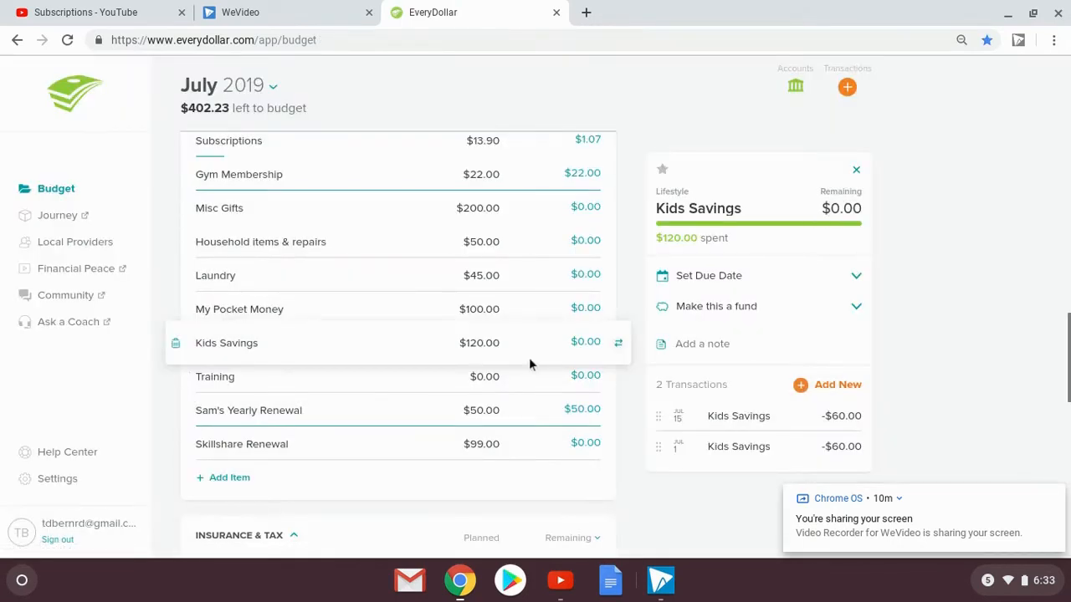
# Add an $11.00 expense dated 07/15/19 to Gym Membership in the Lifestyle group
pyautogui.scroll(1, 528, 357)
pyautogui.click(383, 239)
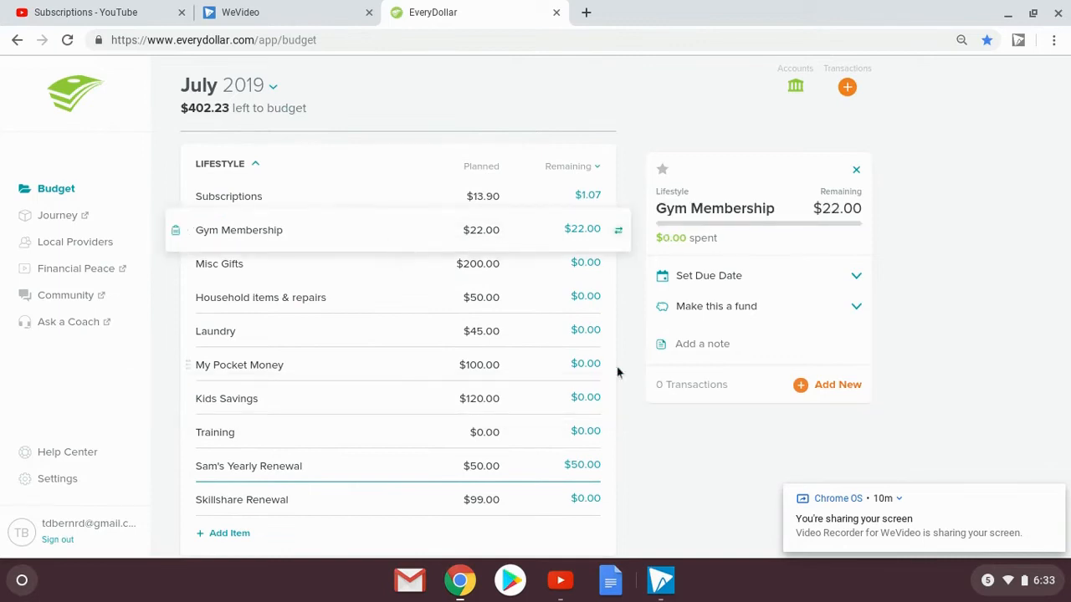
pyautogui.click(801, 384)
pyautogui.write('11')
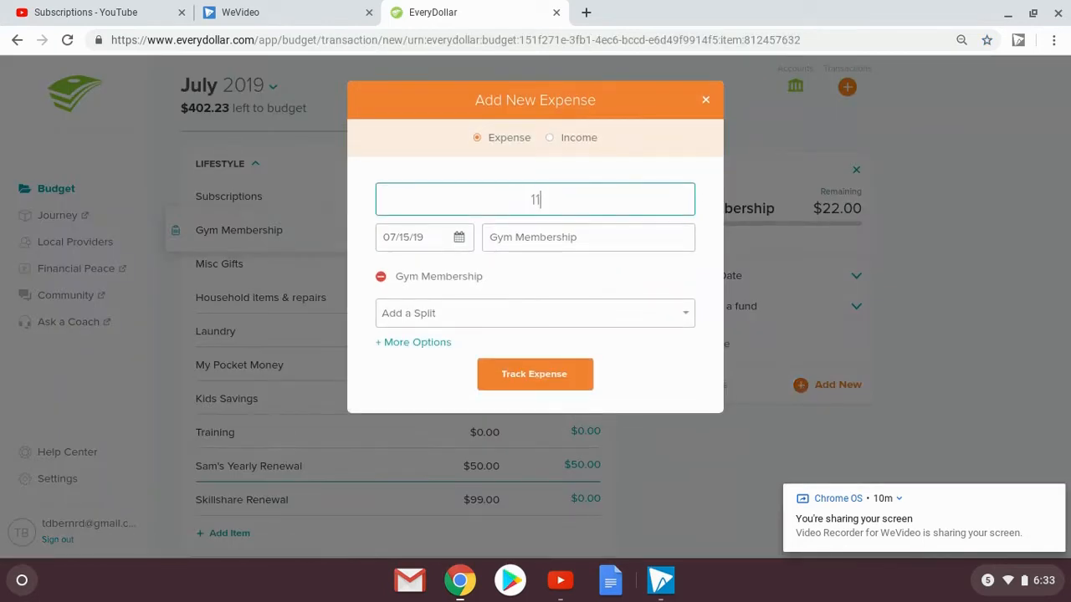
pyautogui.write('.00')
pyautogui.click(539, 379)
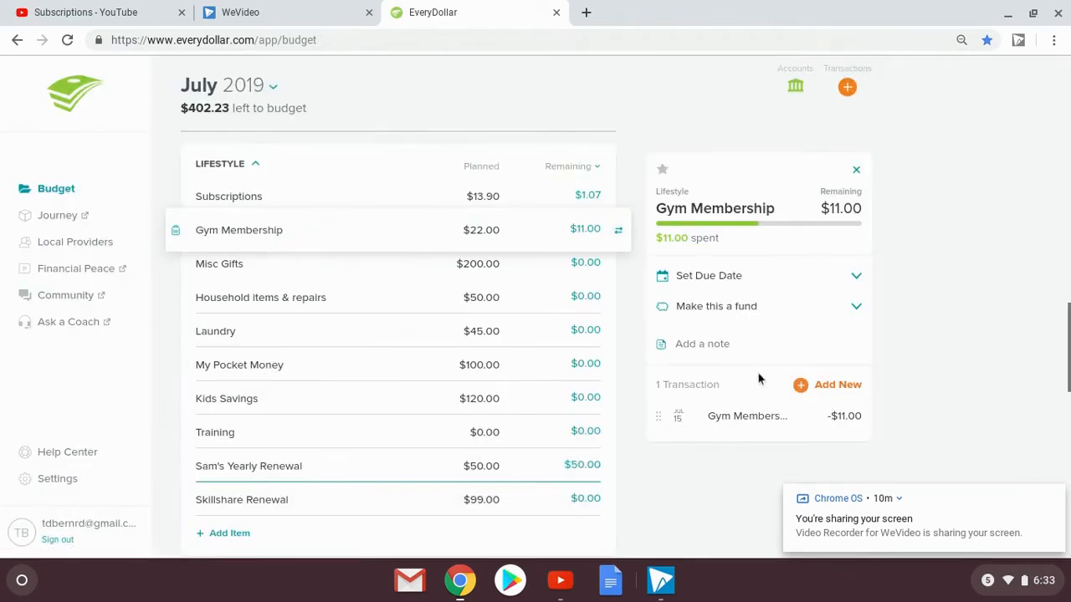
# Add another $11.00 expense to Gym Membership, dated July 1, 2019
pyautogui.click(803, 386)
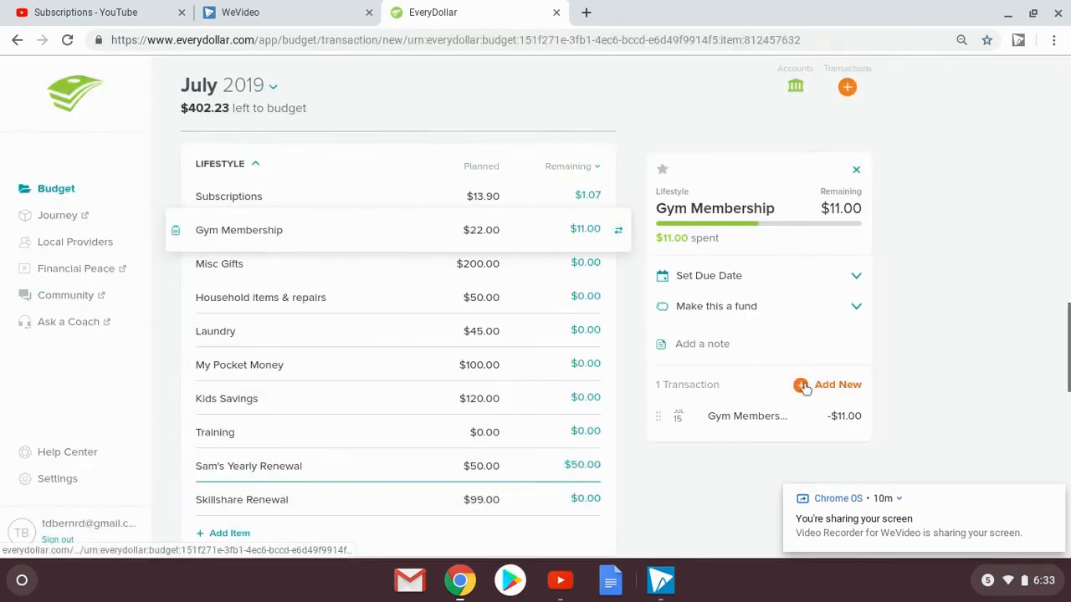
pyautogui.write('11')
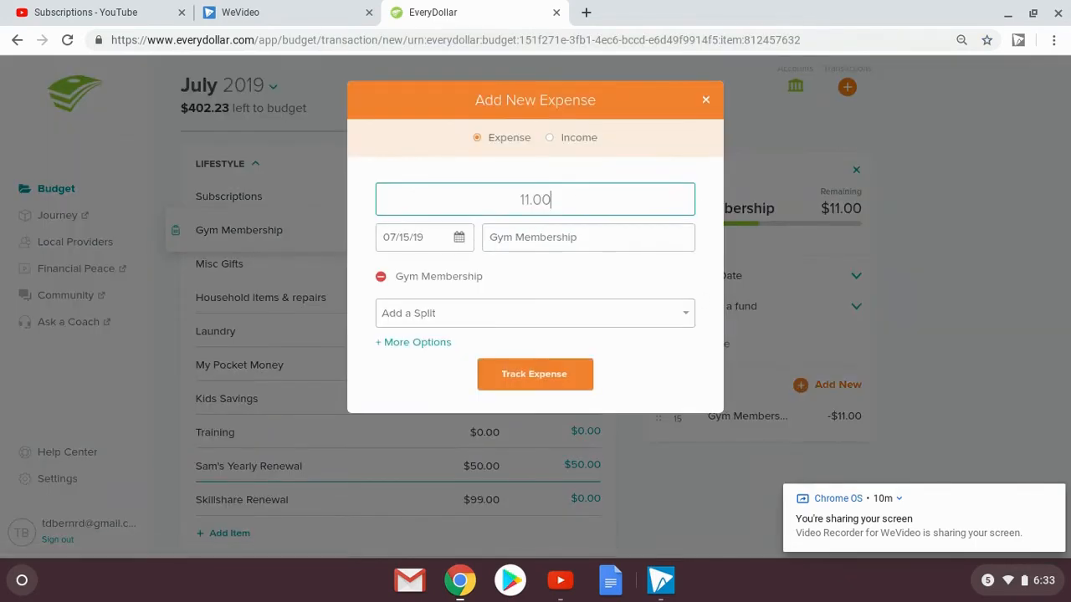
pyautogui.click(458, 237)
pyautogui.click(420, 328)
pyautogui.click(518, 379)
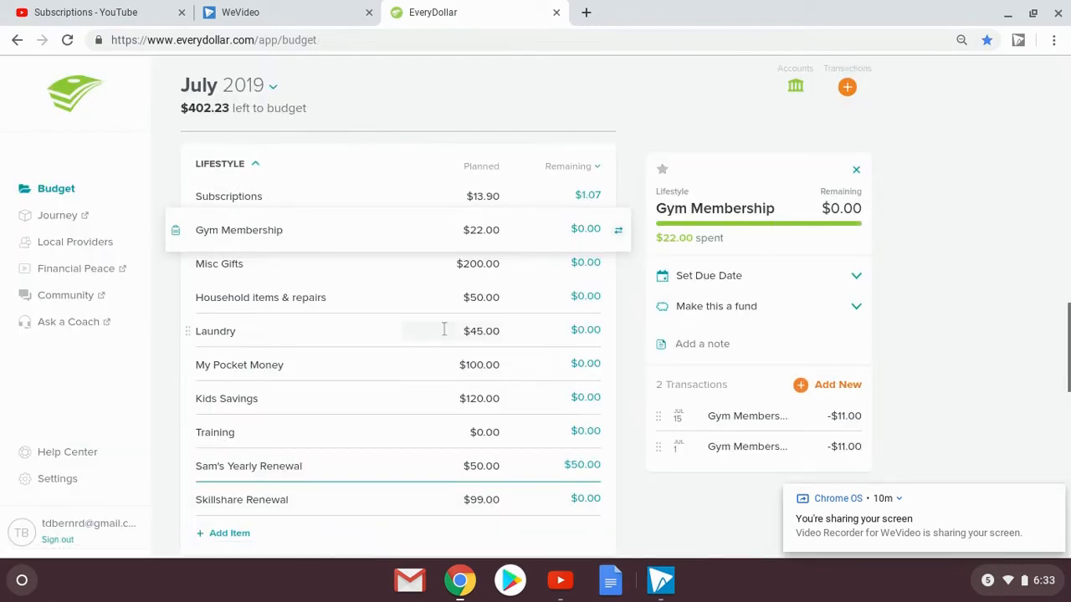
# Check the Income group and set the planned amount for Taxes(Quarterly Estimates) in Savings to $50.98
pyautogui.scroll(3, 440, 331)
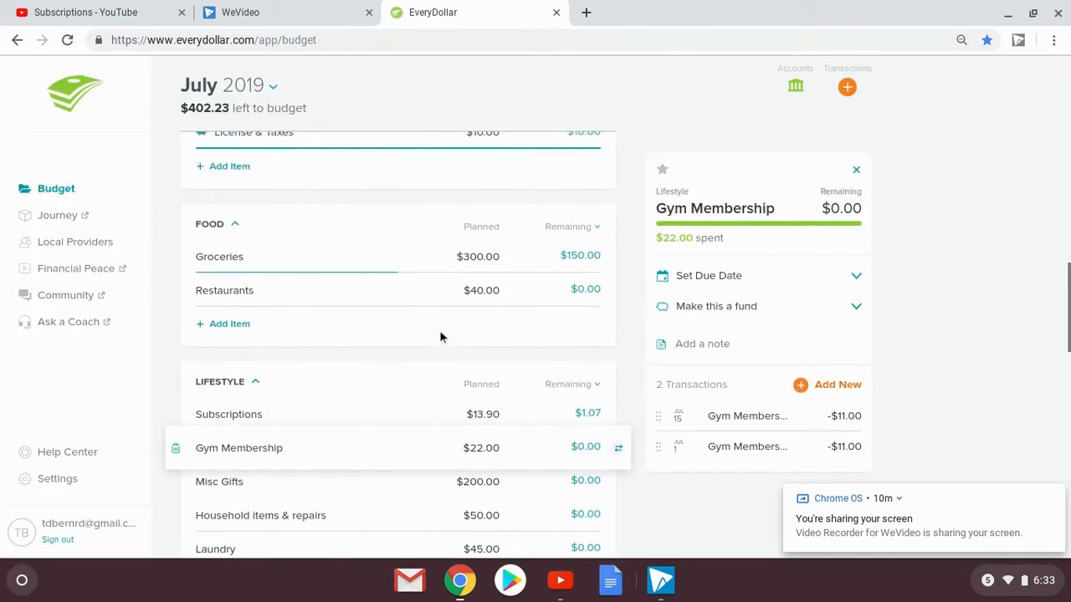
pyautogui.scroll(3, 441, 336)
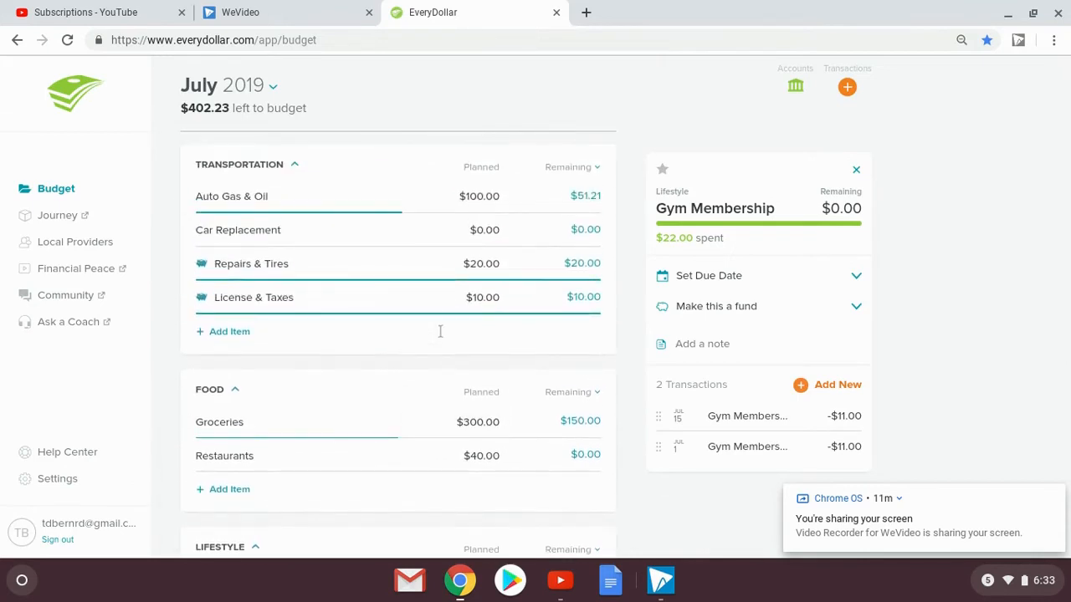
pyautogui.scroll(5, 441, 336)
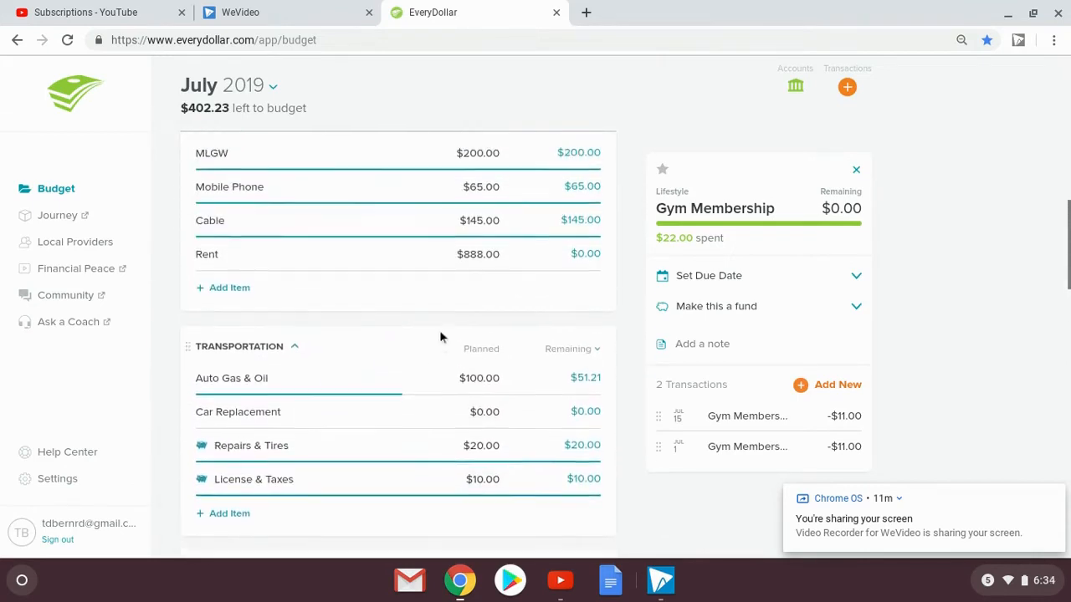
pyautogui.scroll(3, 441, 337)
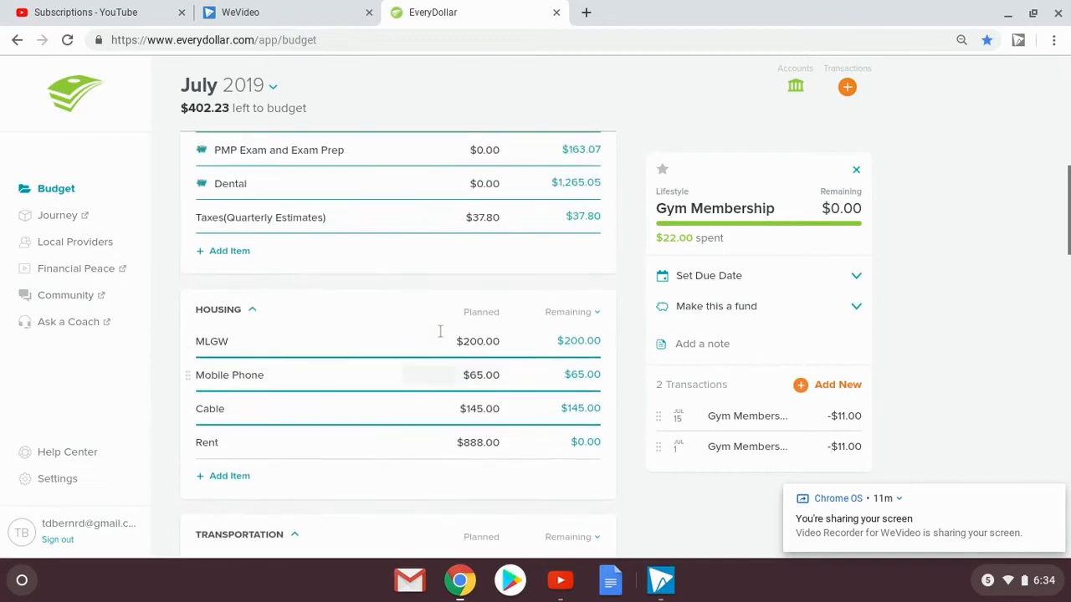
pyautogui.scroll(5, 441, 336)
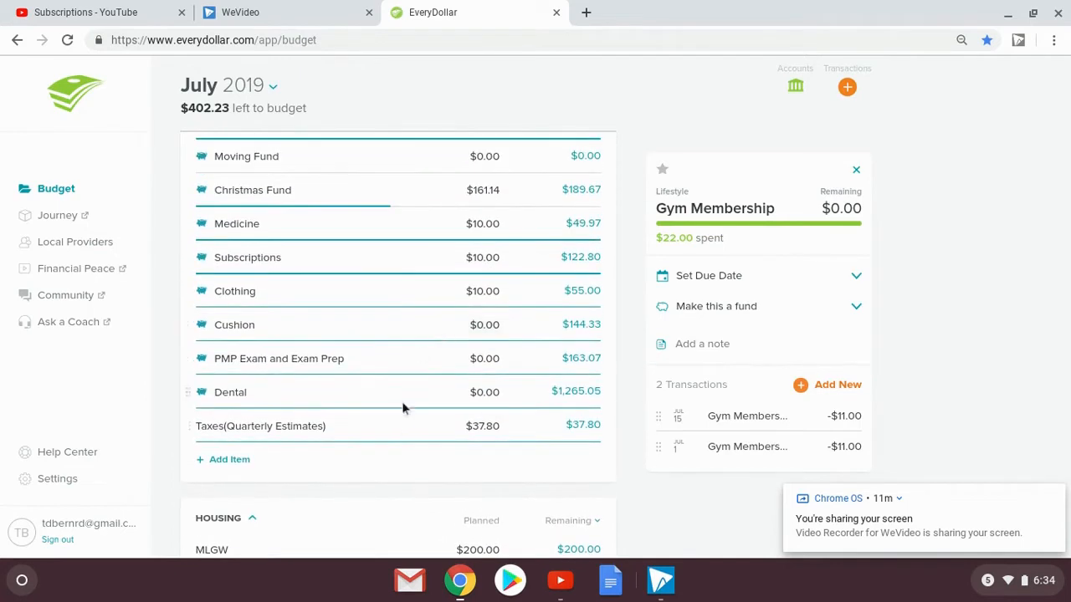
pyautogui.scroll(3, 405, 388)
pyautogui.scroll(4, 405, 381)
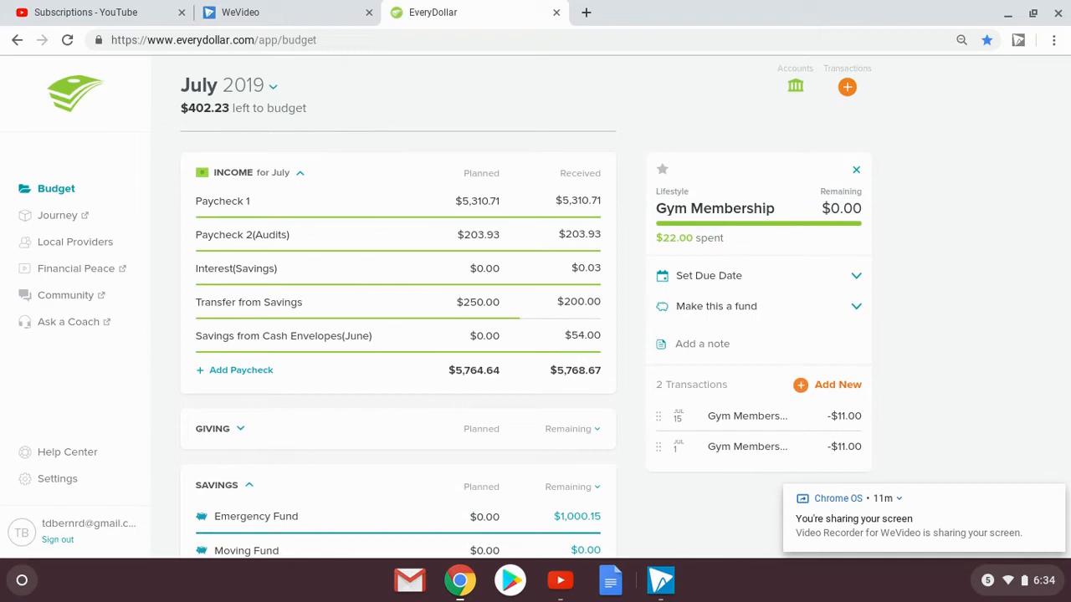
pyautogui.scroll(-4, 399, 429)
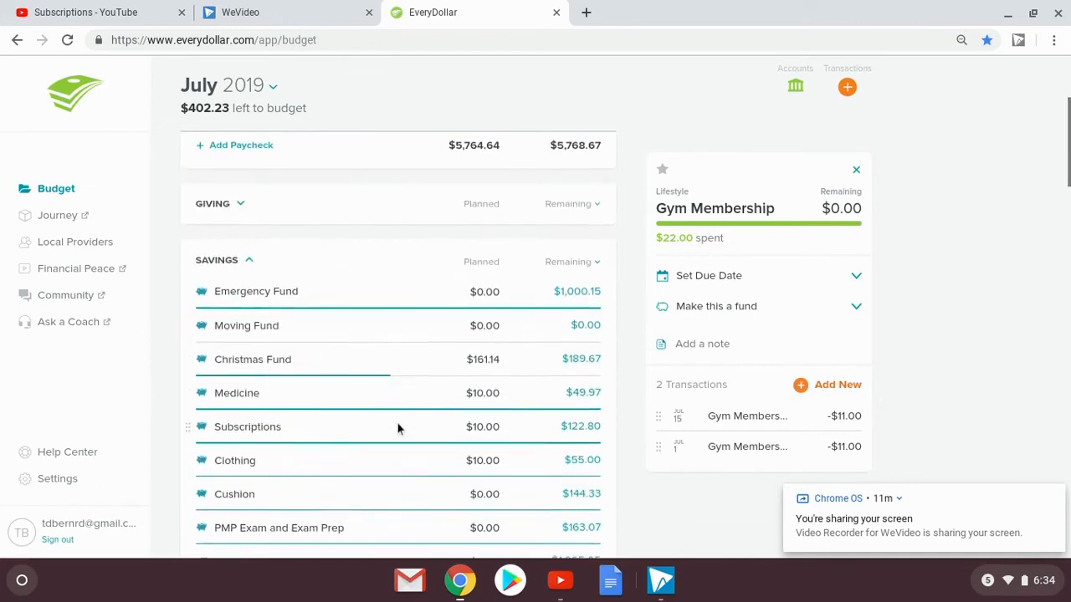
pyautogui.click(481, 476)
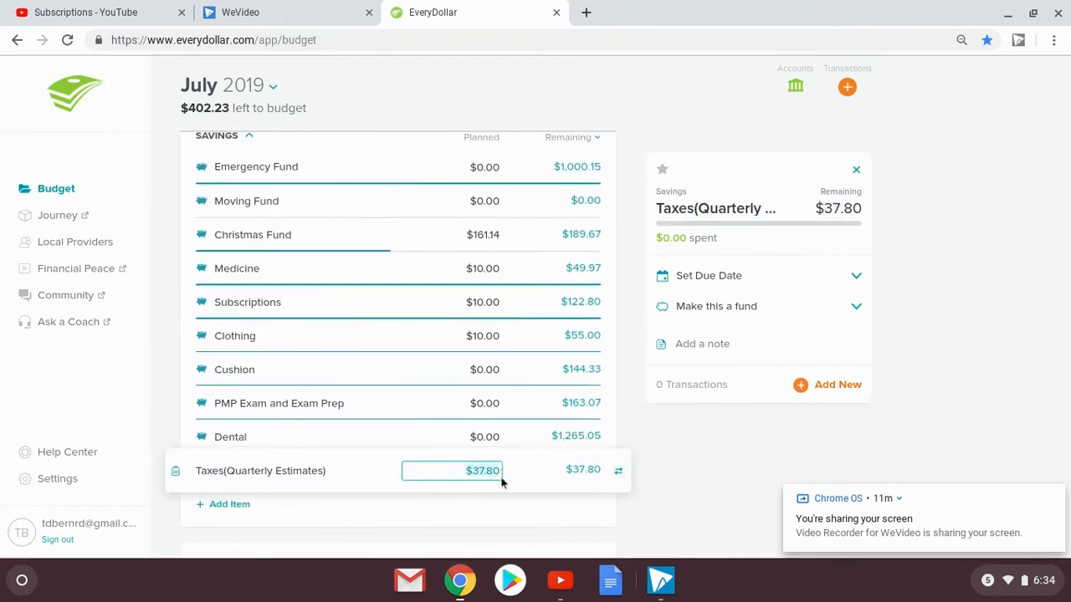
pyautogui.write('50.98')
pyautogui.press('Return')
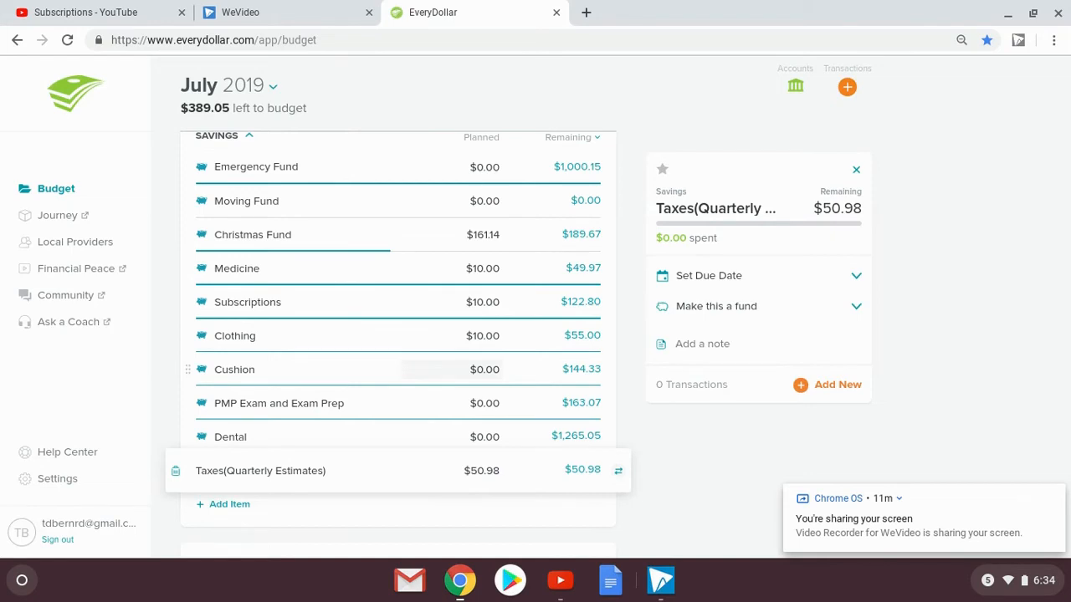
# Add a $50.00 income transaction dated 07/15/19 to Transfer from Savings in the Income group
pyautogui.scroll(-3, 449, 366)
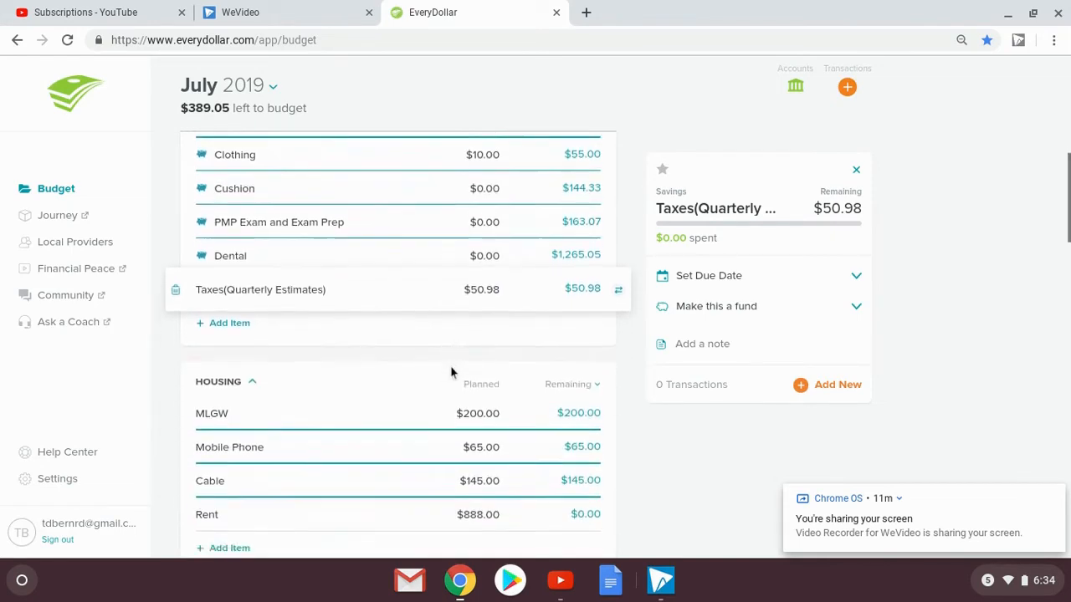
pyautogui.scroll(8, 449, 368)
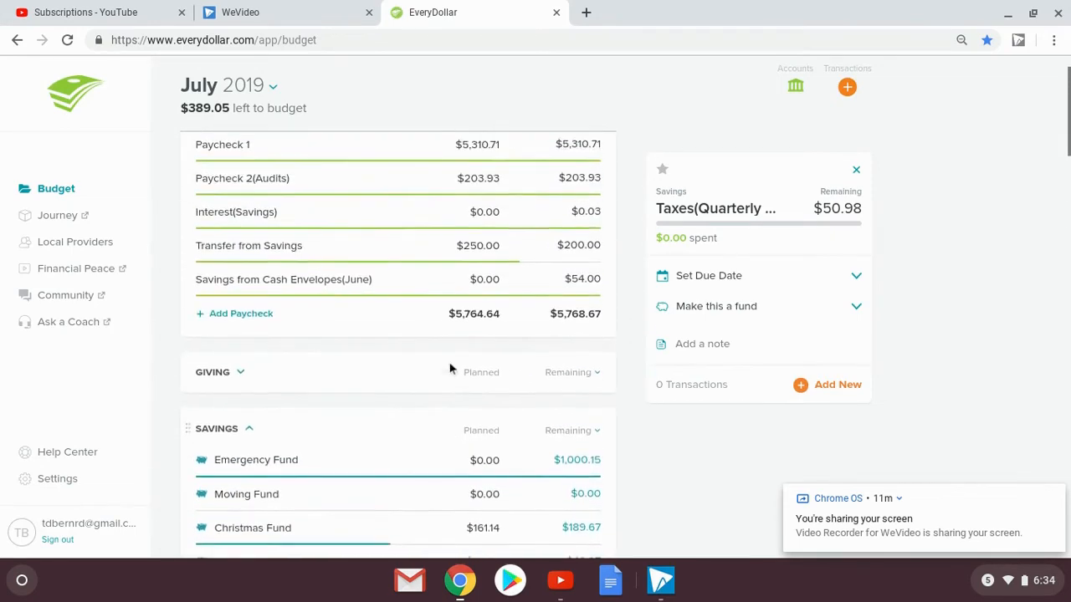
pyautogui.scroll(1, 449, 368)
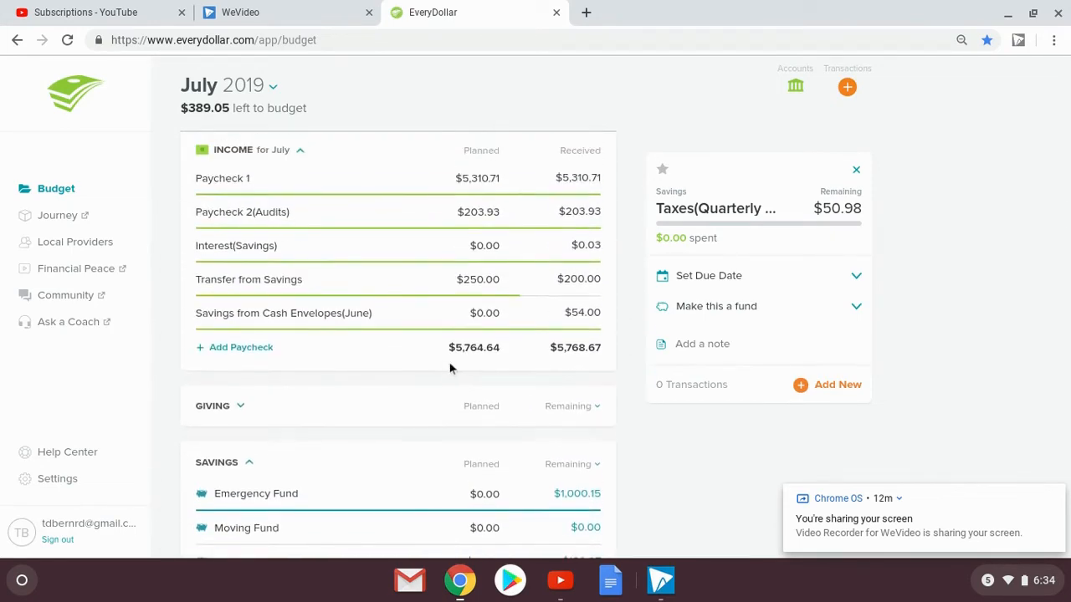
pyautogui.click(388, 280)
pyautogui.click(824, 321)
pyautogui.write('50.00')
pyautogui.click(544, 366)
# Add a $50.00 expense dated 07/15/19 to the Subscriptions fund in the Savings group
pyautogui.scroll(-2, 562, 460)
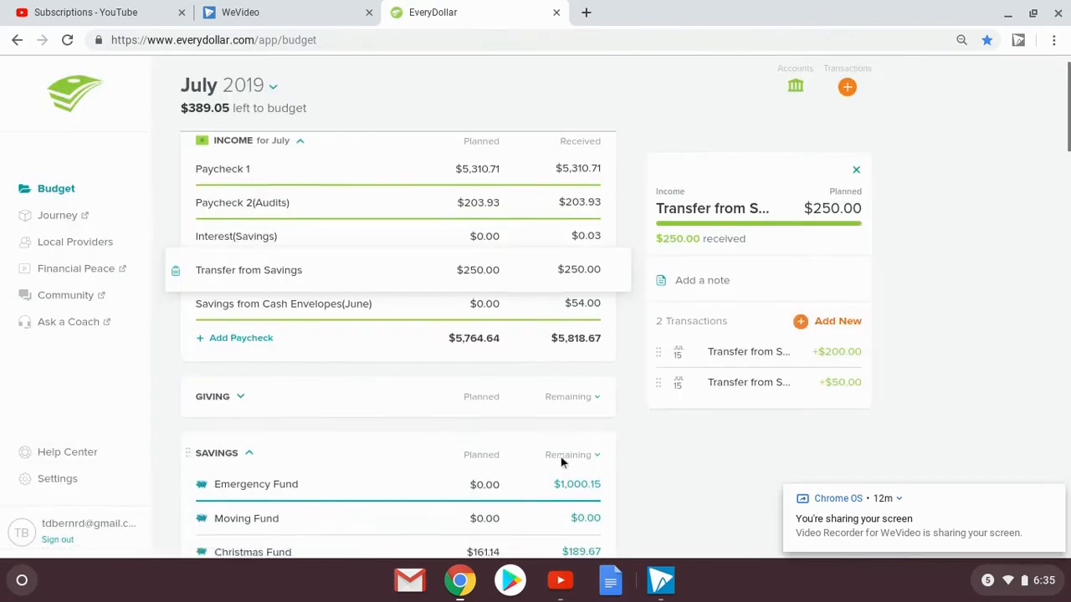
pyautogui.scroll(-3, 561, 461)
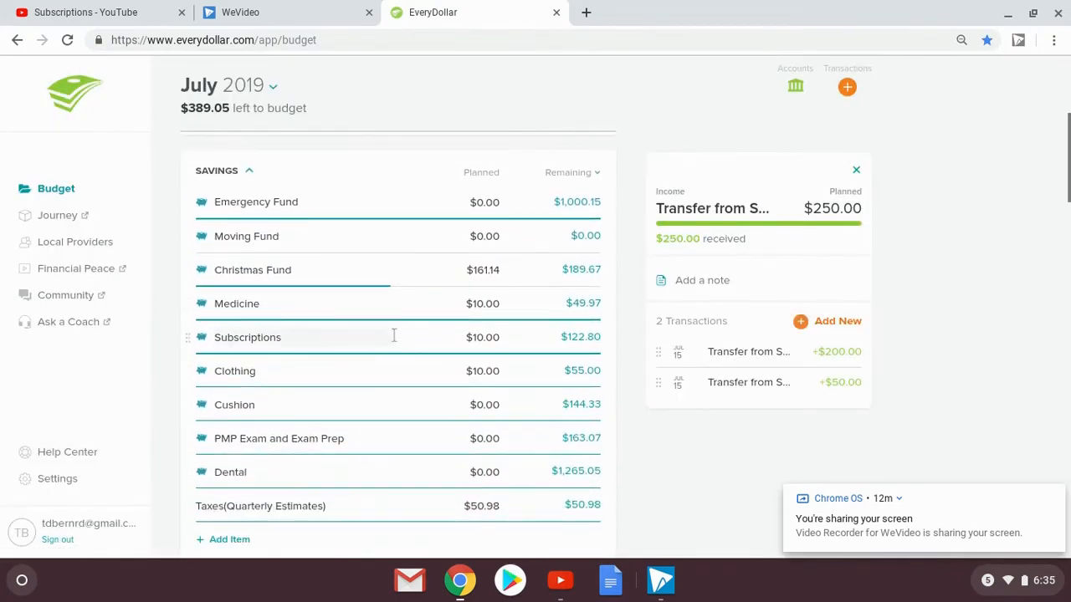
pyautogui.click(393, 335)
pyautogui.click(828, 351)
pyautogui.write('5')
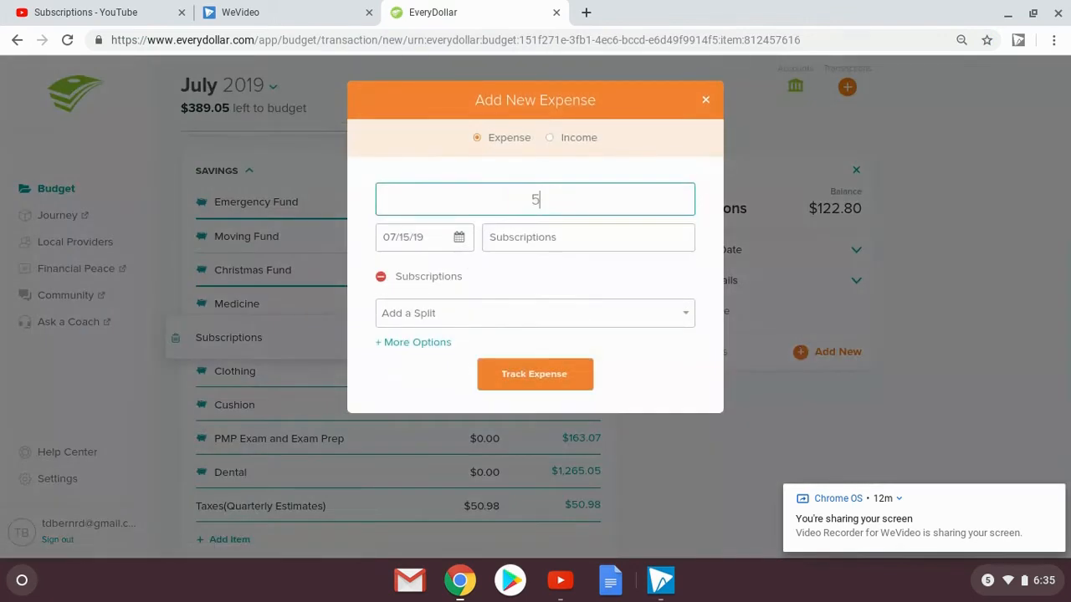
pyautogui.write('0.00')
pyautogui.click(555, 376)
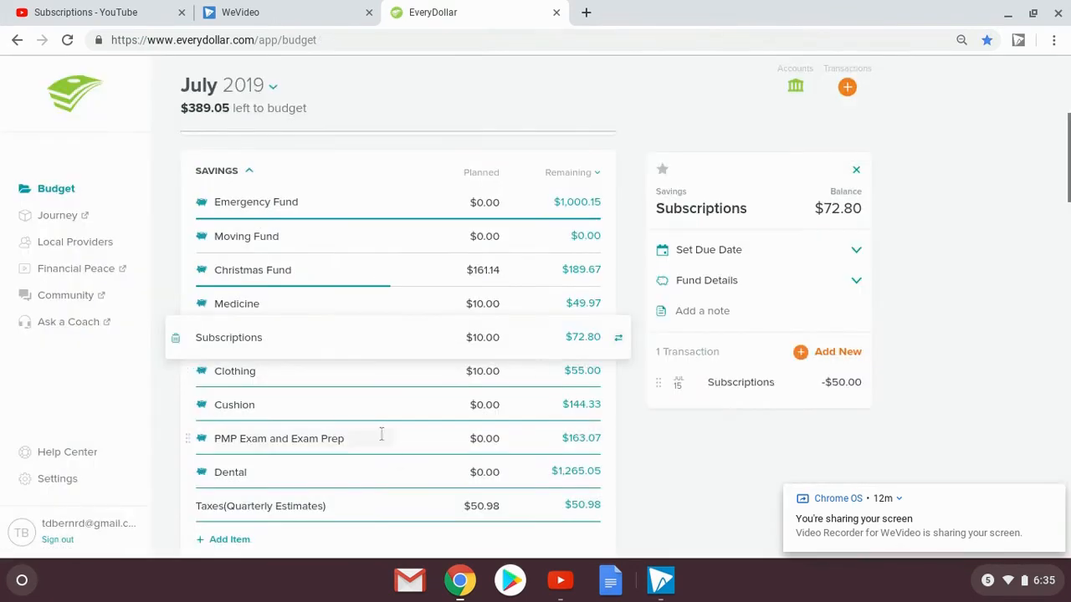
# Set the planned amount for Life Insurance in the Insurance & Tax group to $0.00
pyautogui.scroll(-1, 374, 460)
pyautogui.scroll(-3, 374, 459)
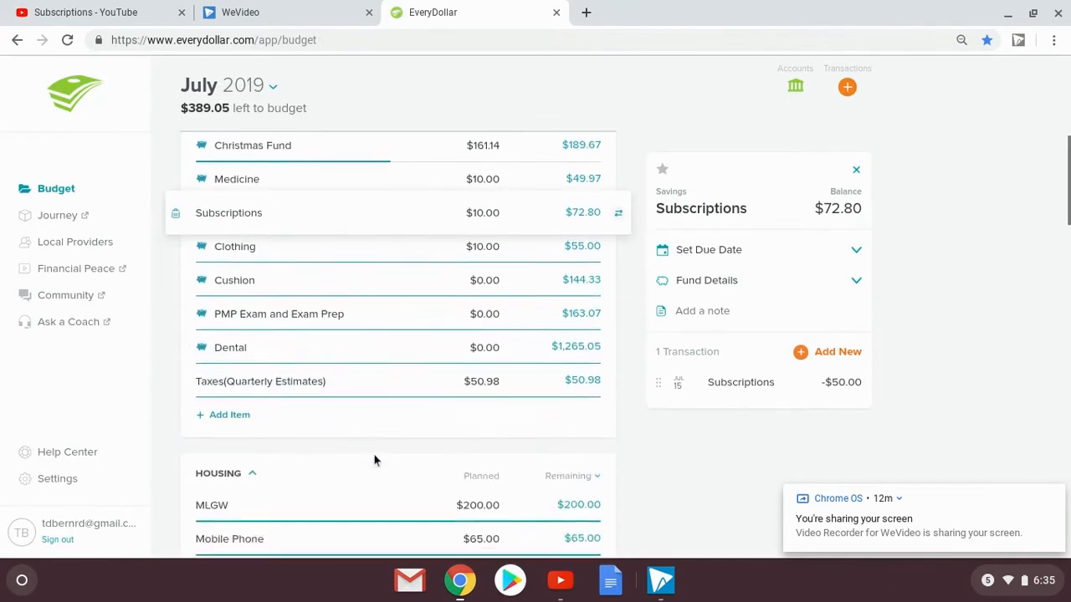
pyautogui.scroll(-7, 374, 459)
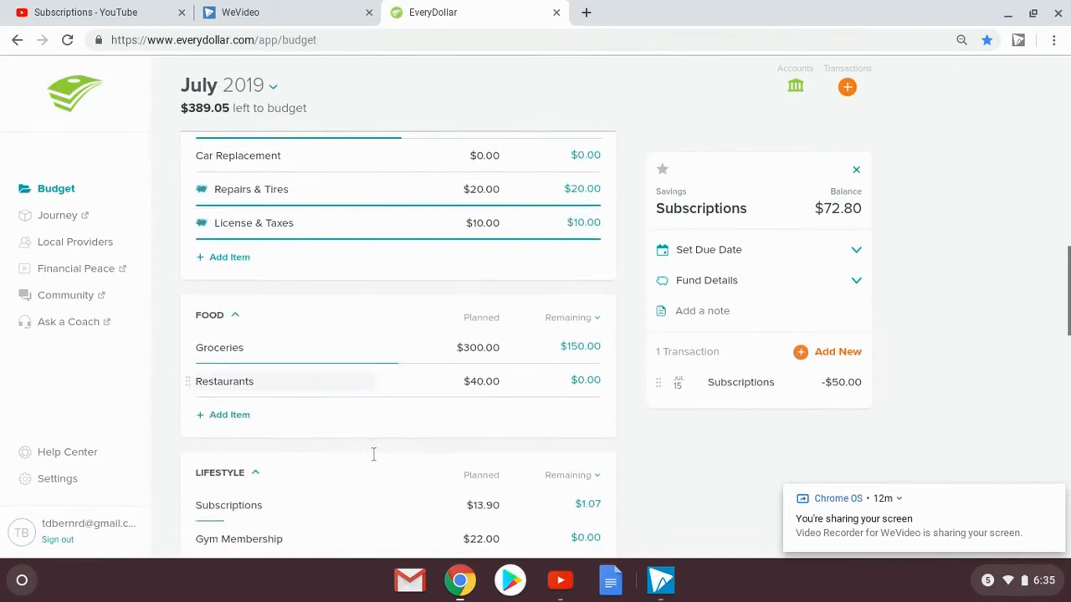
pyautogui.scroll(-5, 371, 452)
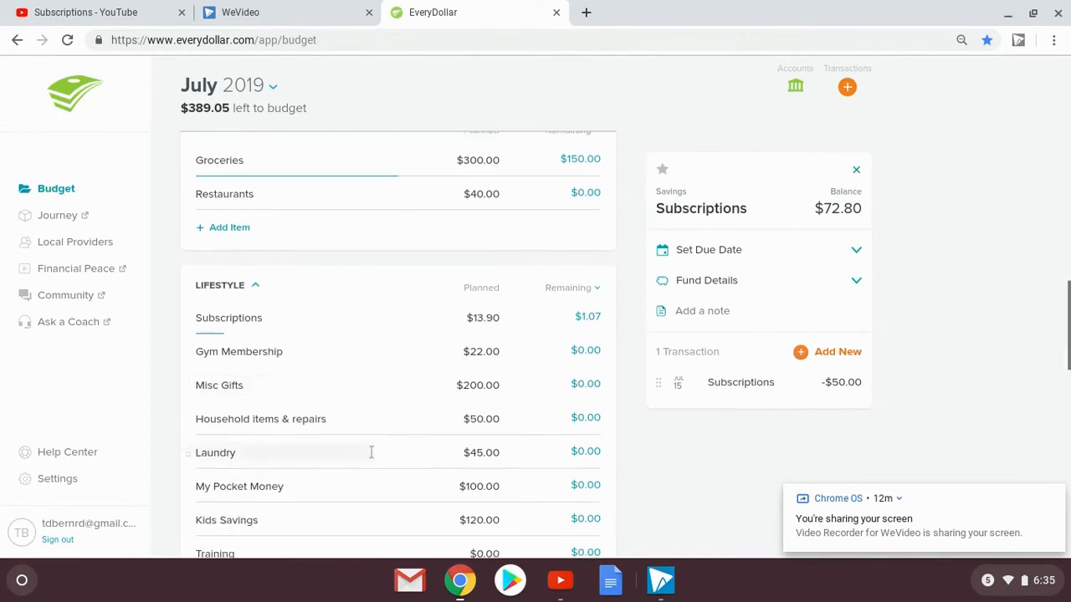
pyautogui.scroll(-2, 371, 451)
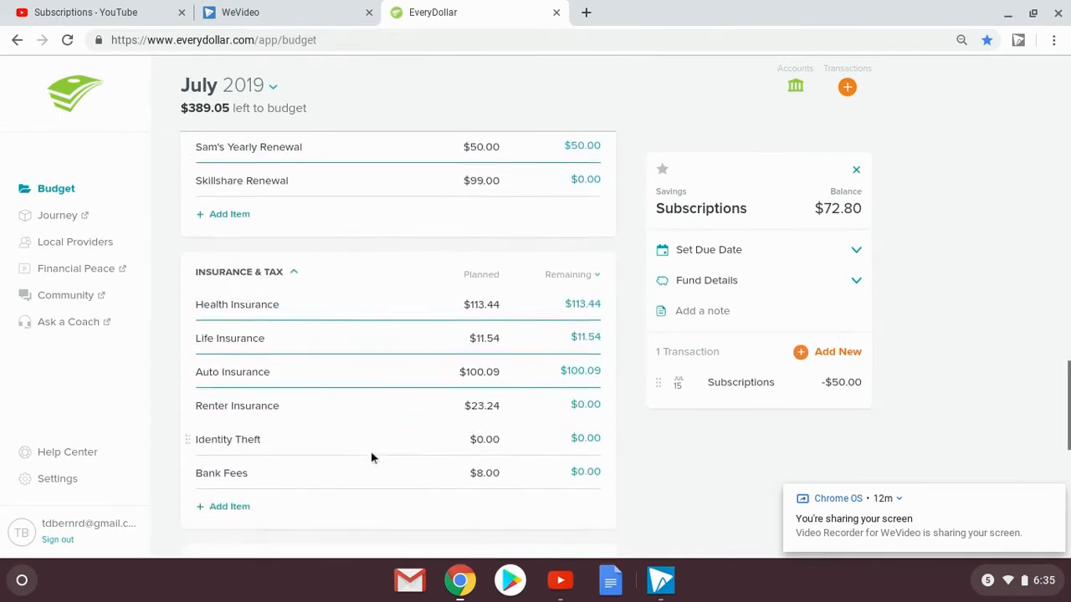
pyautogui.scroll(-1, 370, 451)
pyautogui.scroll(-1, 369, 456)
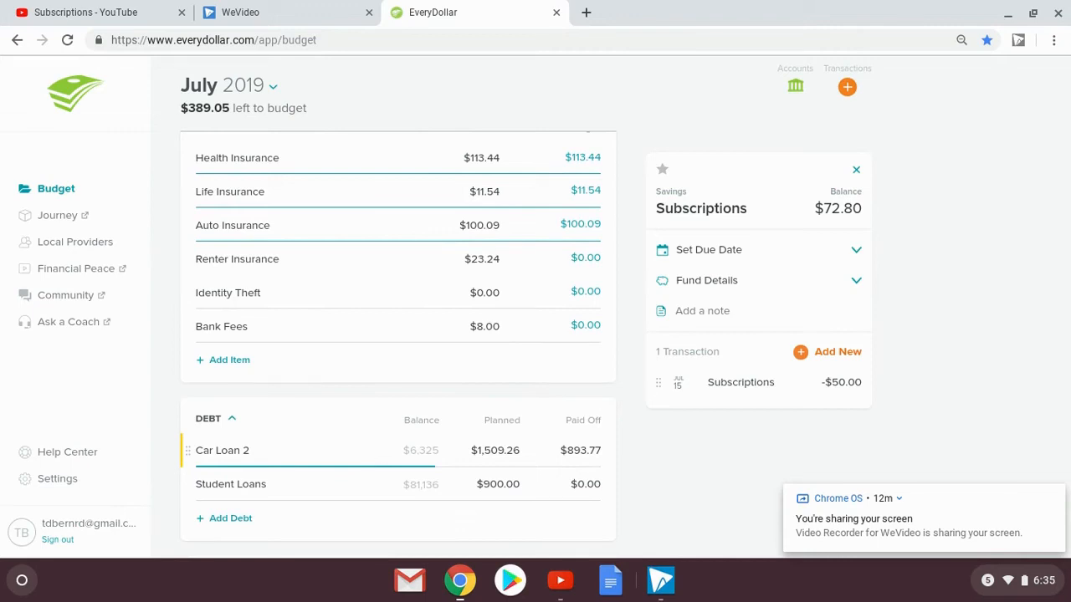
pyautogui.scroll(2, 363, 454)
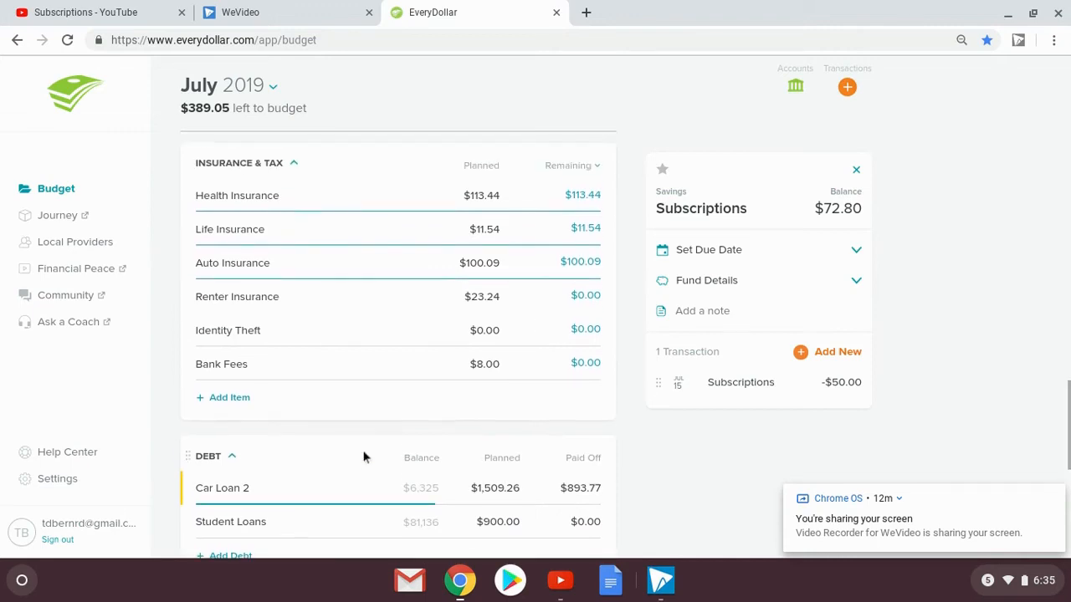
pyautogui.click(397, 295)
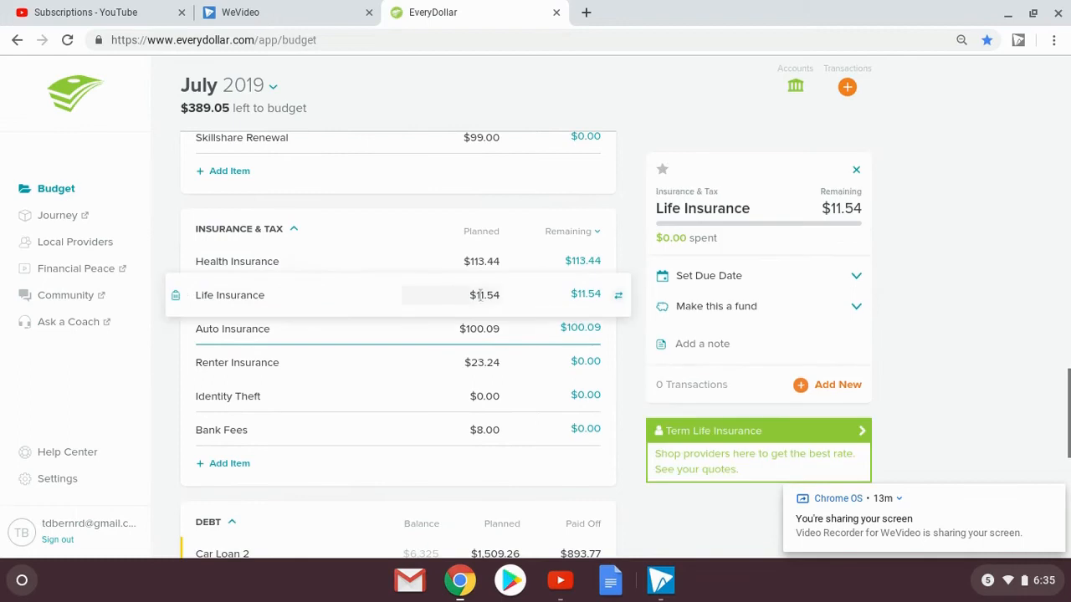
pyautogui.click(489, 293)
pyautogui.write('0')
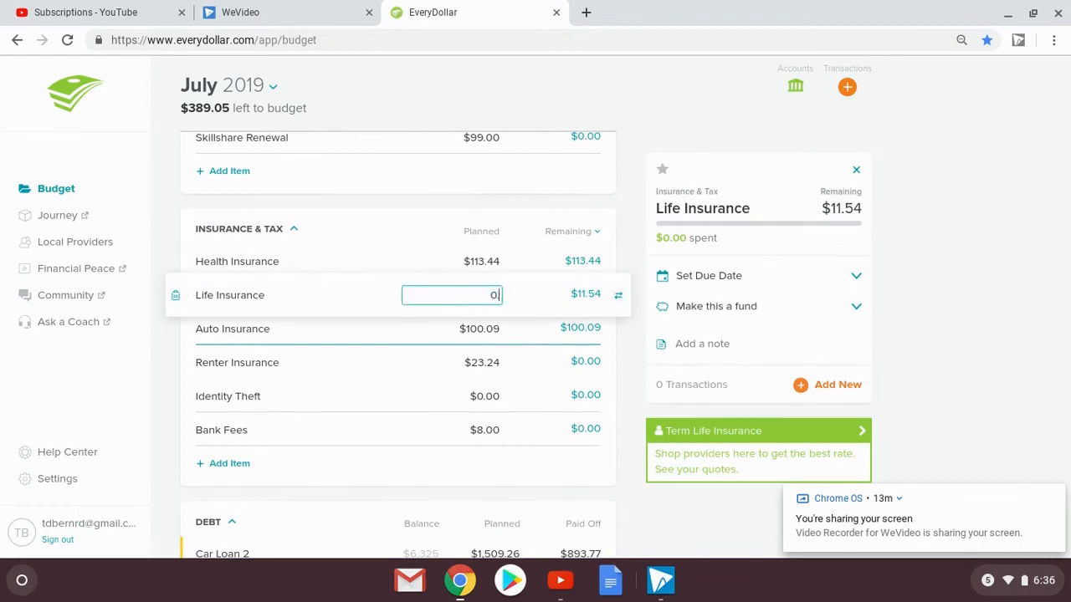
pyautogui.write('.00')
pyautogui.press('Return')
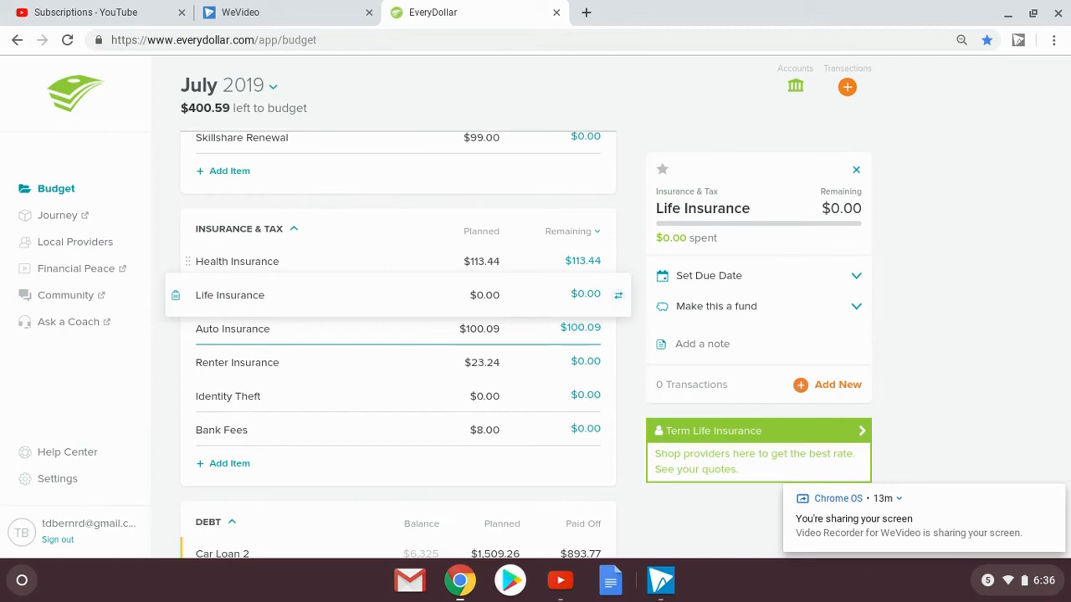
# Add a $56.72 expense dated 07/15/19 to Health Insurance in the Insurance & Tax group
pyautogui.click(388, 261)
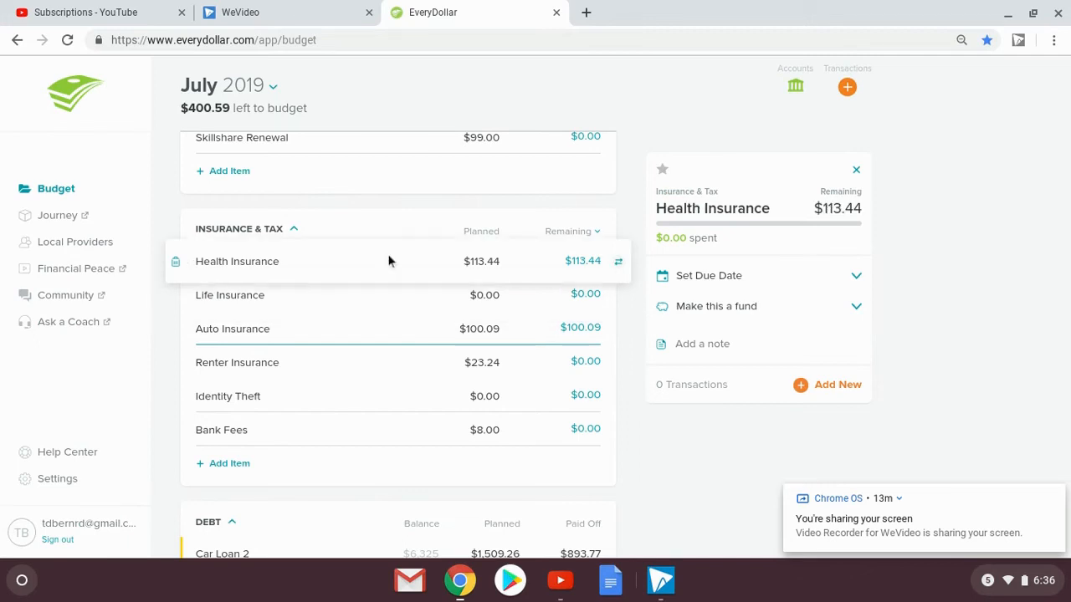
pyautogui.click(801, 385)
pyautogui.write('56')
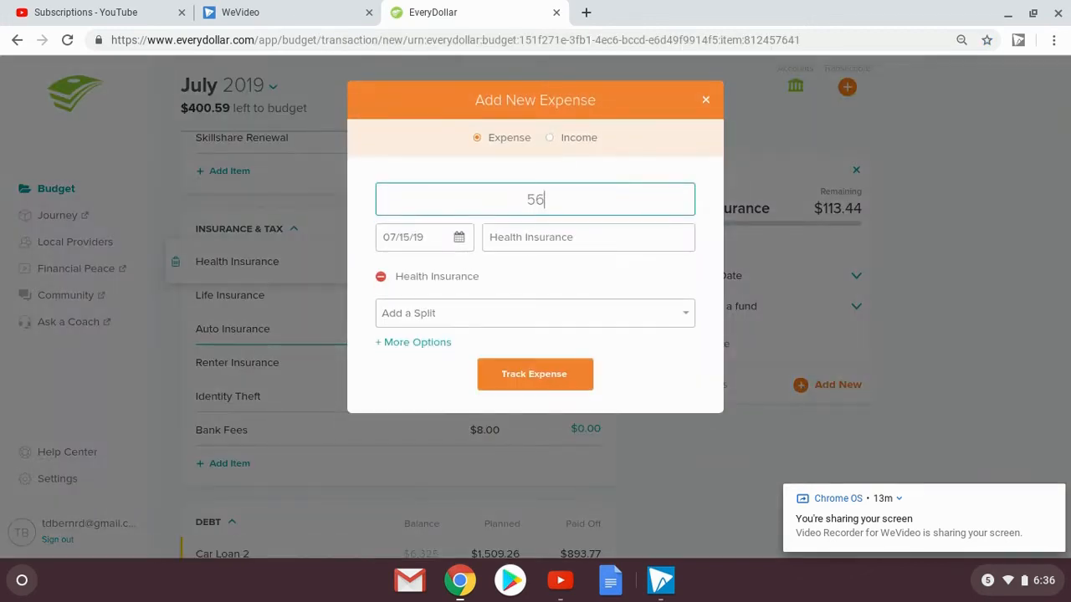
pyautogui.write('.72')
pyautogui.click(515, 375)
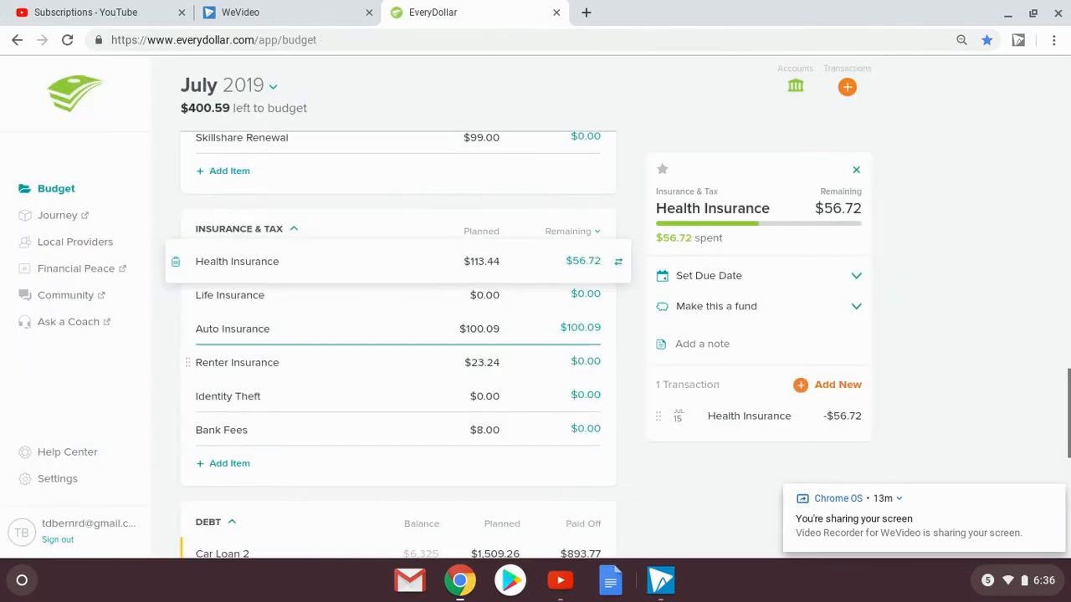
# Add another $56.72 expense to Health Insurance, dated July 1, 2019
pyautogui.click(811, 385)
pyautogui.write('56.')
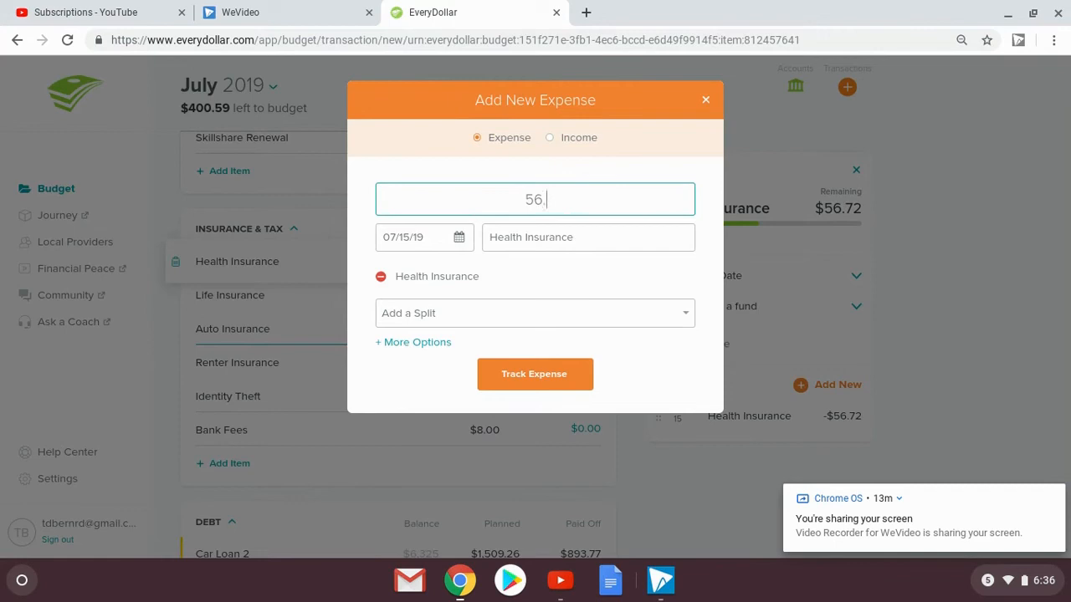
pyautogui.write('72')
pyautogui.click(459, 238)
pyautogui.click(419, 328)
pyautogui.click(532, 375)
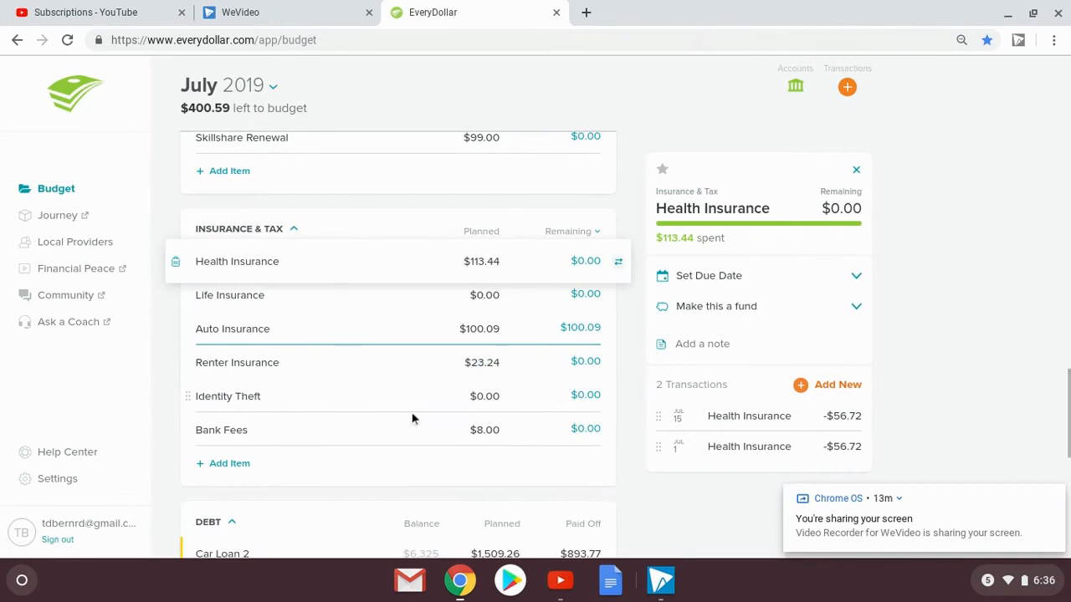
# Set the planned amount for the PMP Exam and Exam Prep fund in Savings to $241.93
pyautogui.scroll(-2, 414, 418)
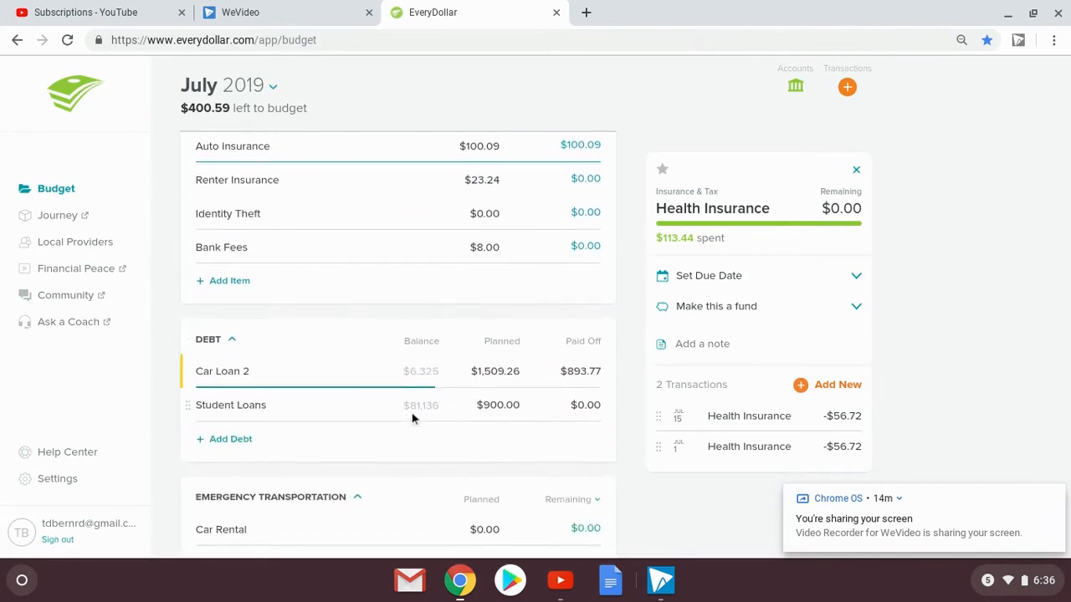
pyautogui.scroll(5, 499, 416)
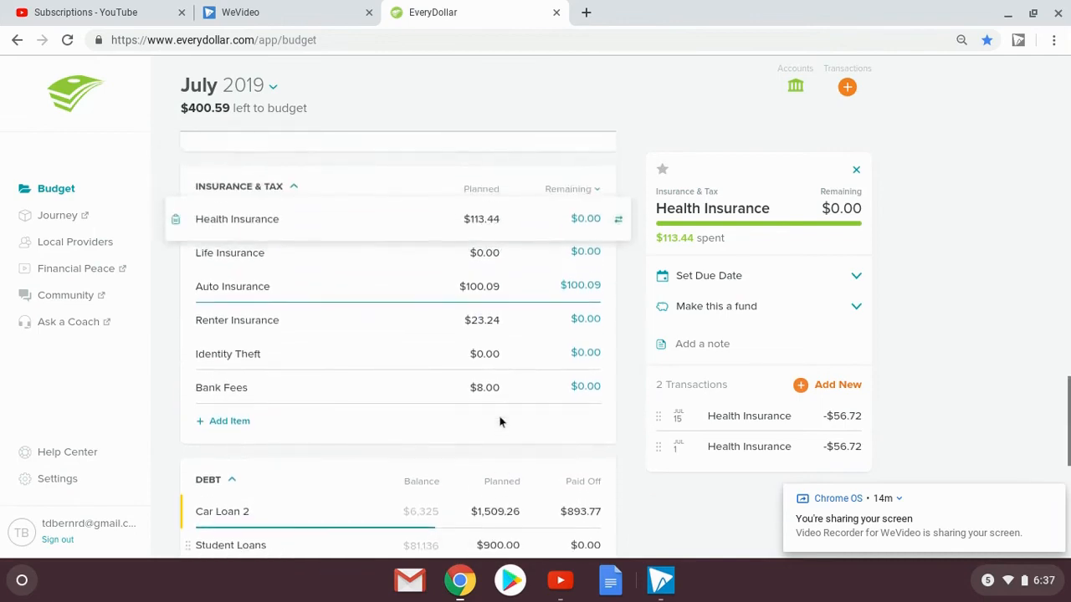
pyautogui.scroll(5, 499, 416)
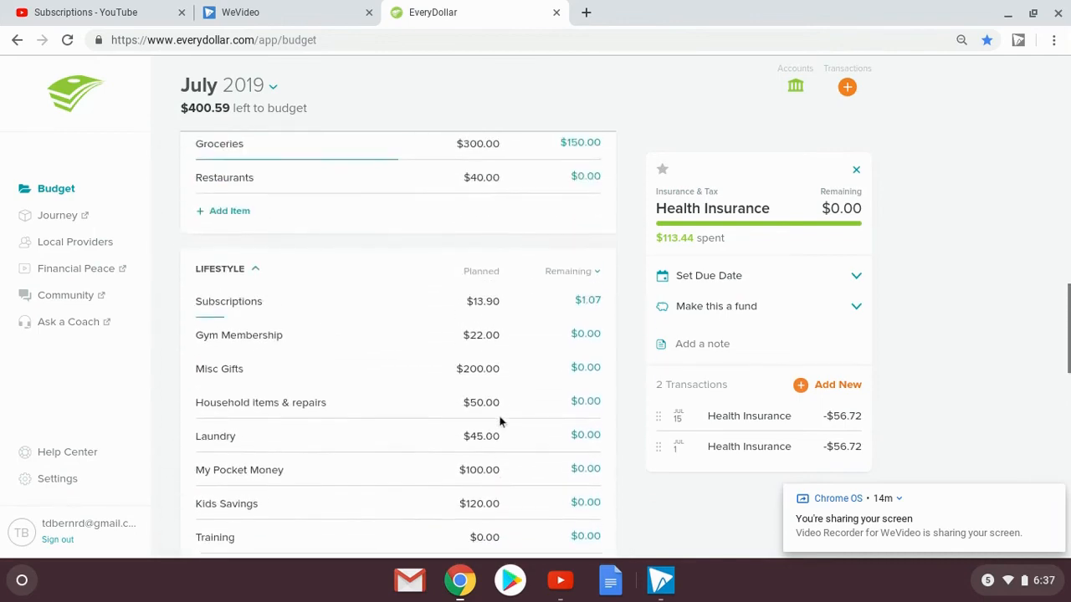
pyautogui.scroll(5, 500, 421)
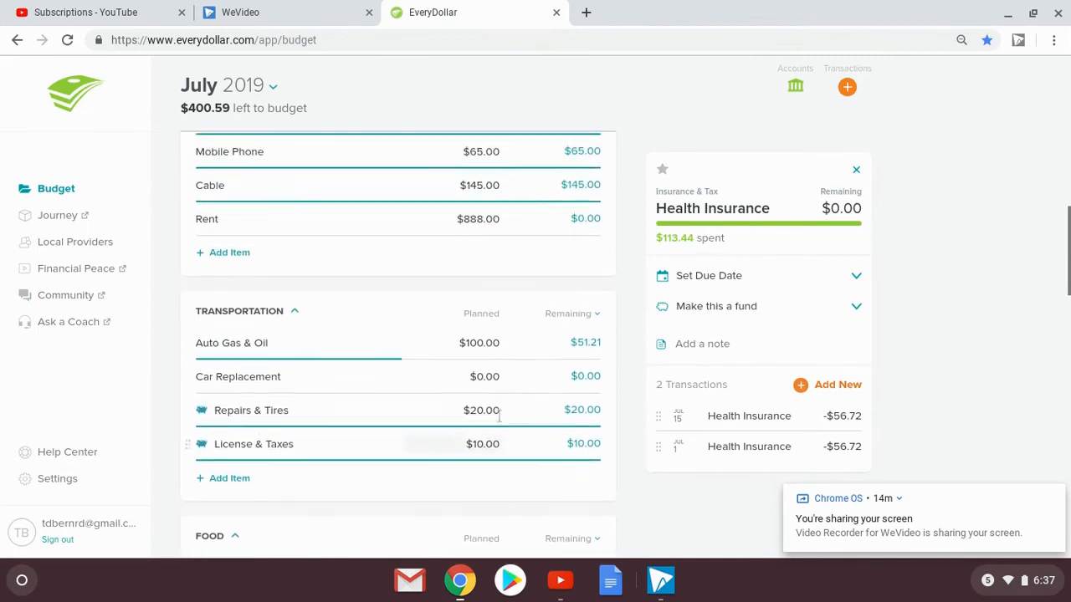
pyautogui.scroll(3, 499, 416)
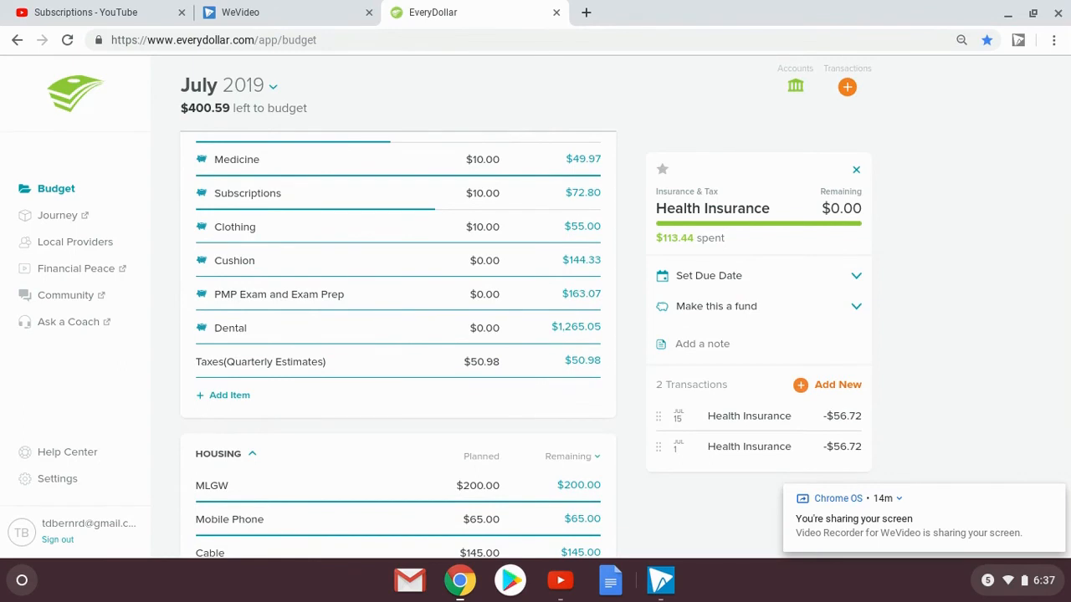
pyautogui.click(493, 295)
pyautogui.write('241.93')
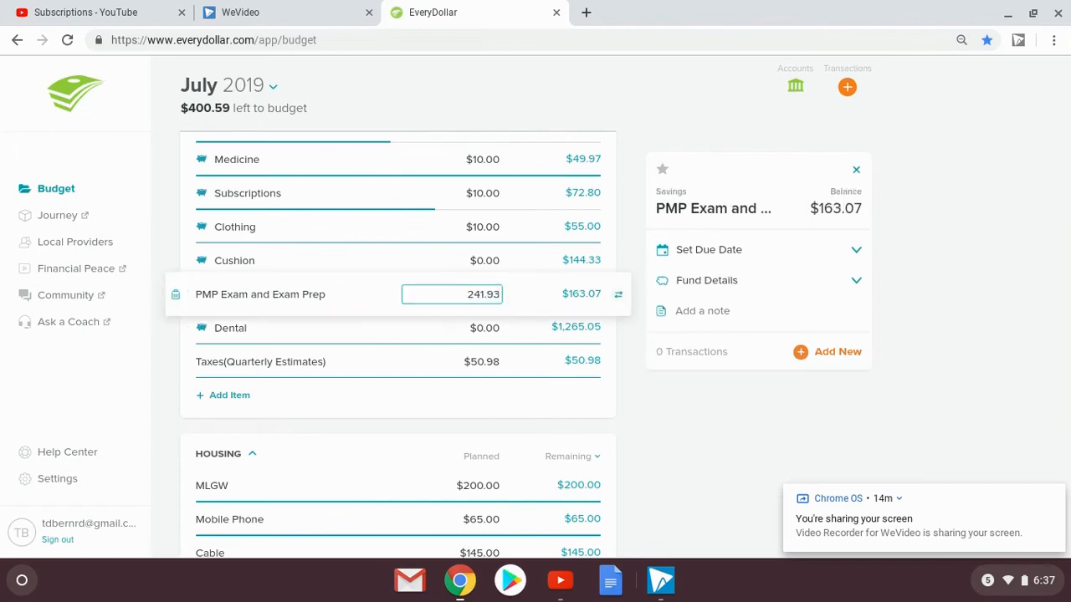
pyautogui.press('Return')
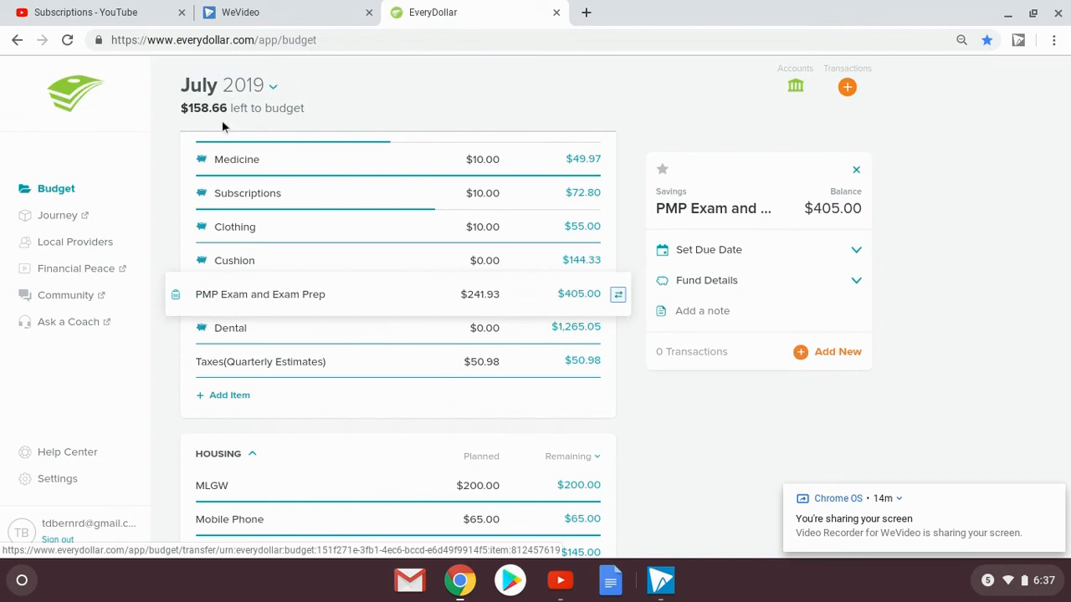
# Set the planned income for Savings from Cash Envelopes(June) to $54.00 and for Interest(Savings) to $0.03
pyautogui.scroll(2, 629, 117)
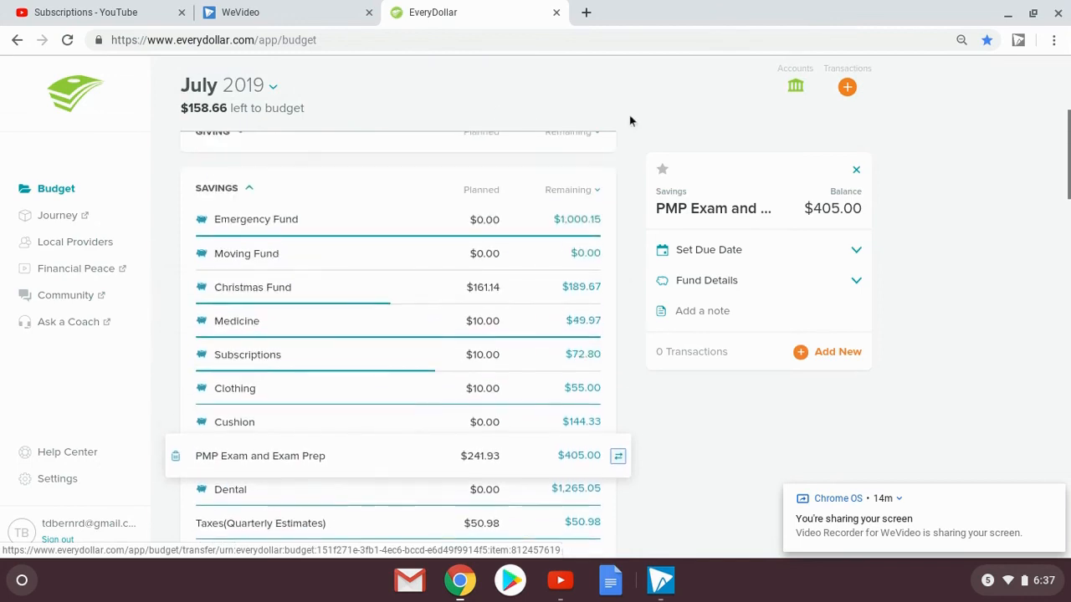
pyautogui.scroll(3, 629, 114)
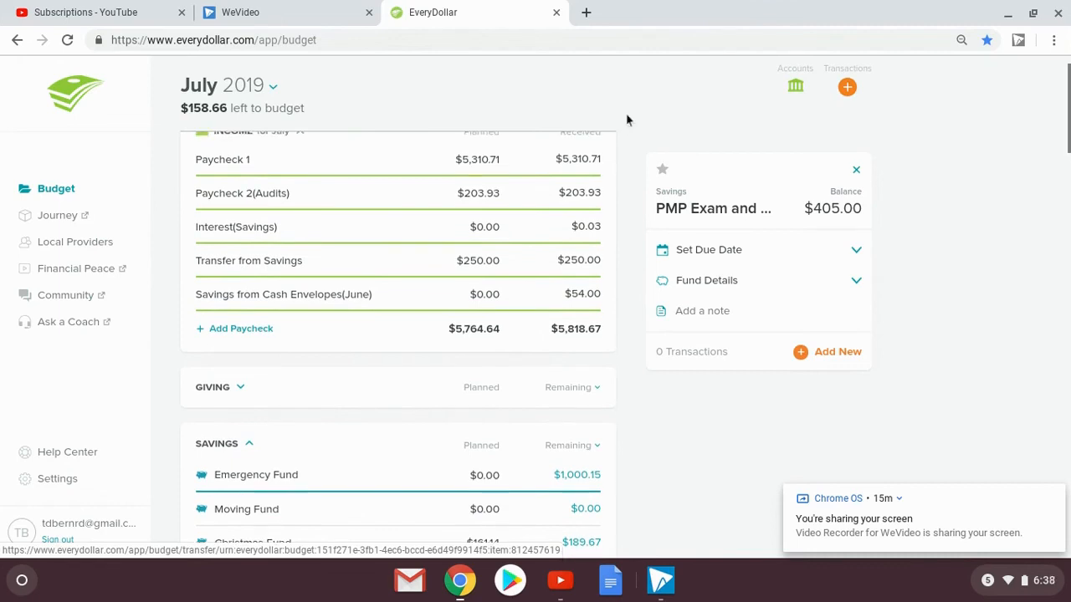
pyautogui.scroll(1, 625, 117)
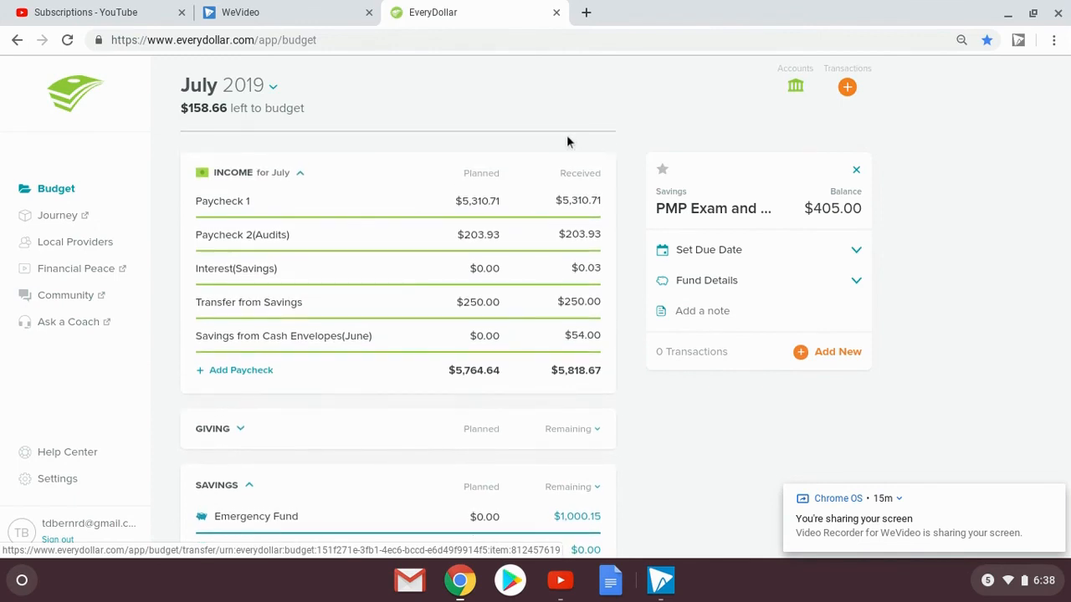
pyautogui.click(492, 339)
pyautogui.write('54.00')
pyautogui.press('Tab')
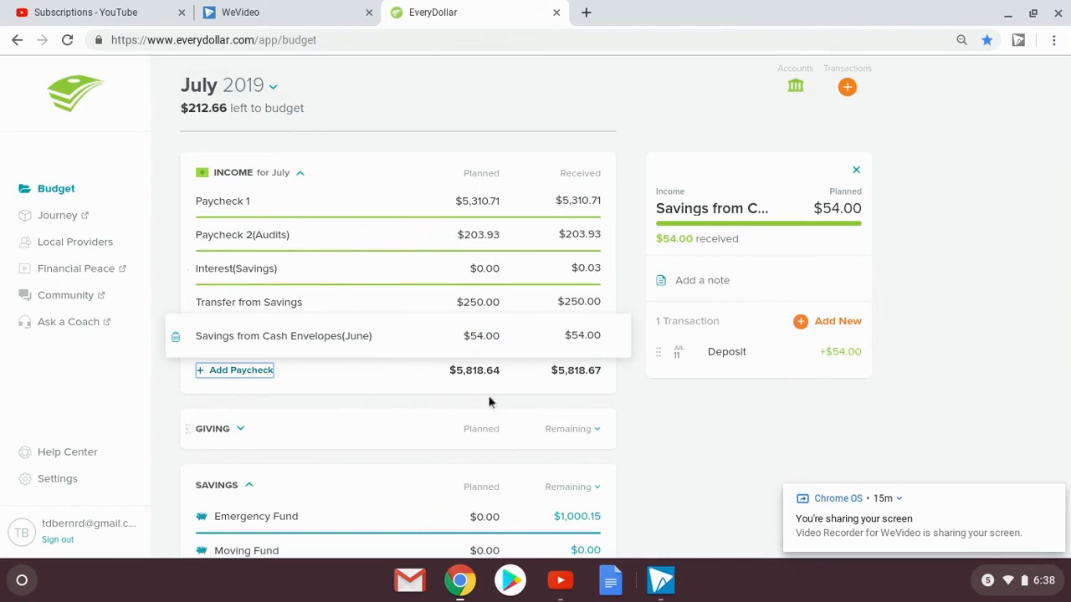
pyautogui.click(512, 272)
pyautogui.write('.03')
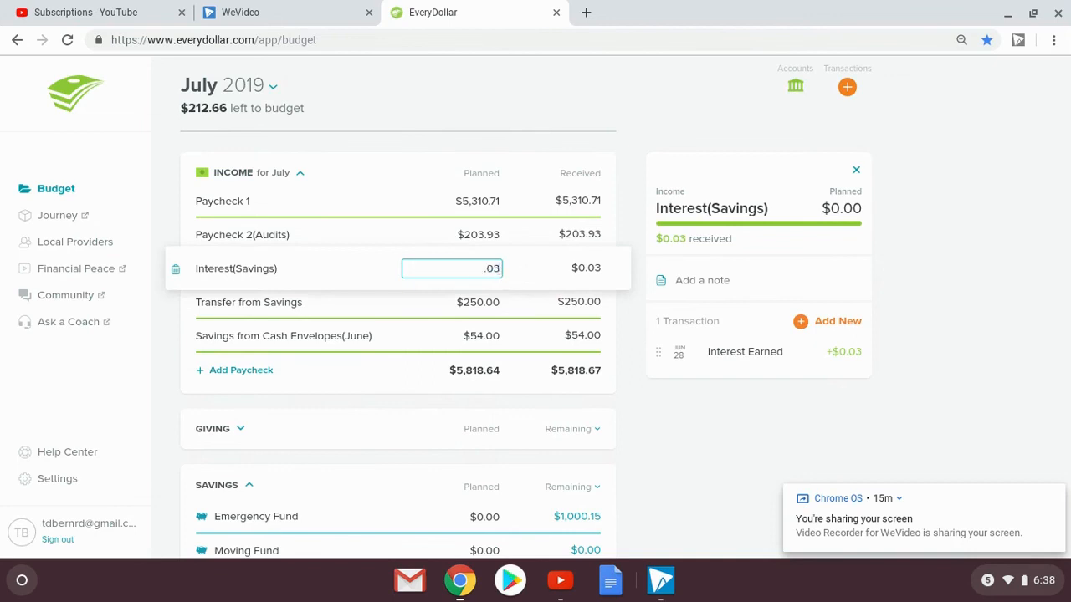
pyautogui.press('Tab')
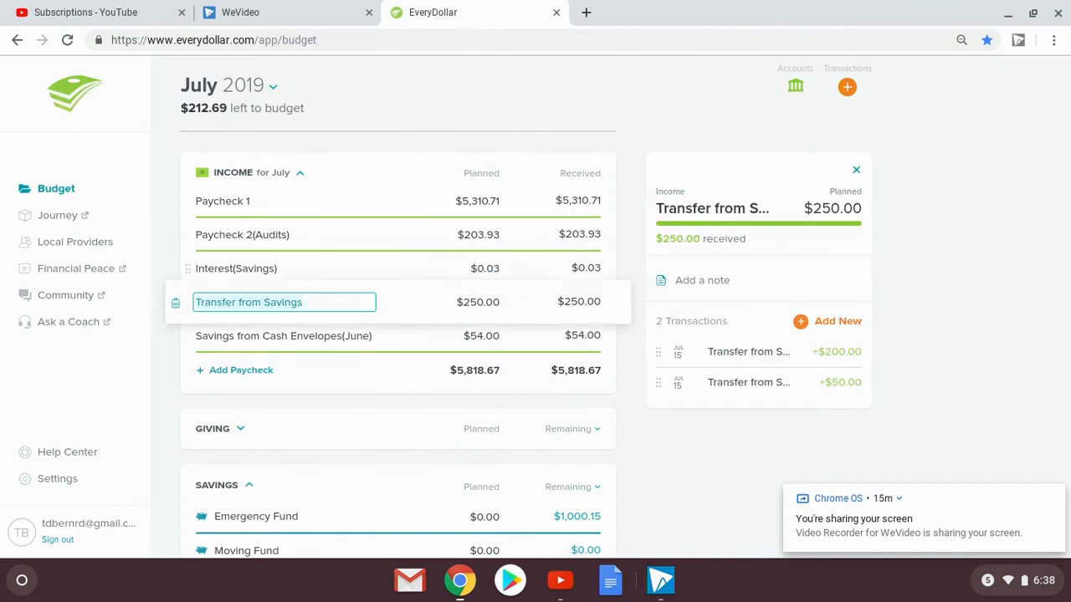
# Close the Transfer from Savings details and examine the Debt share in the planned budget overview chart
pyautogui.scroll(-2, 410, 414)
pyautogui.scroll(-3, 410, 413)
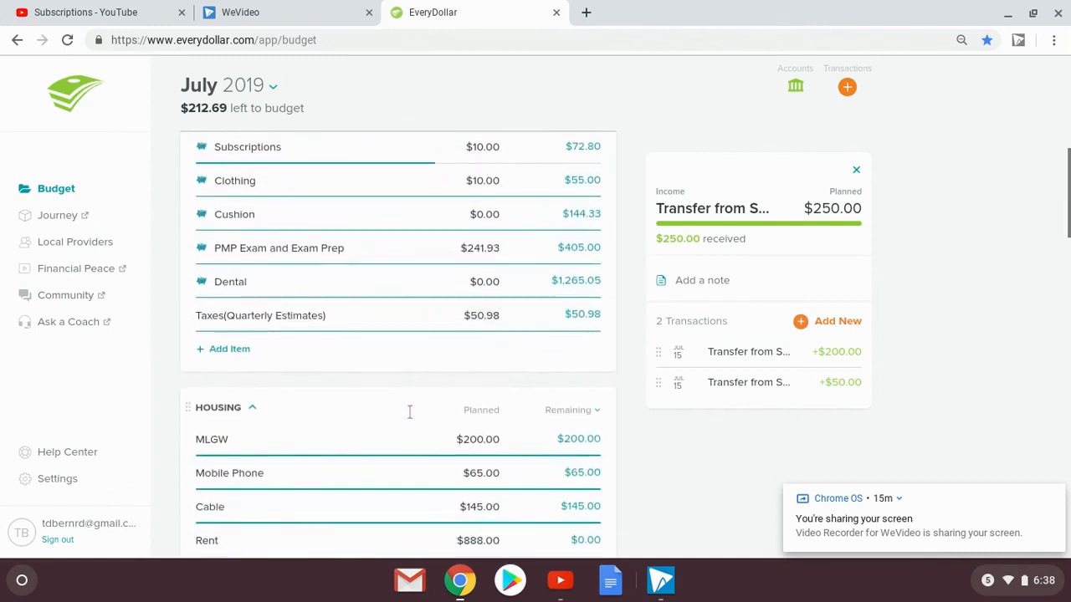
pyautogui.scroll(5, 409, 411)
pyautogui.click(856, 170)
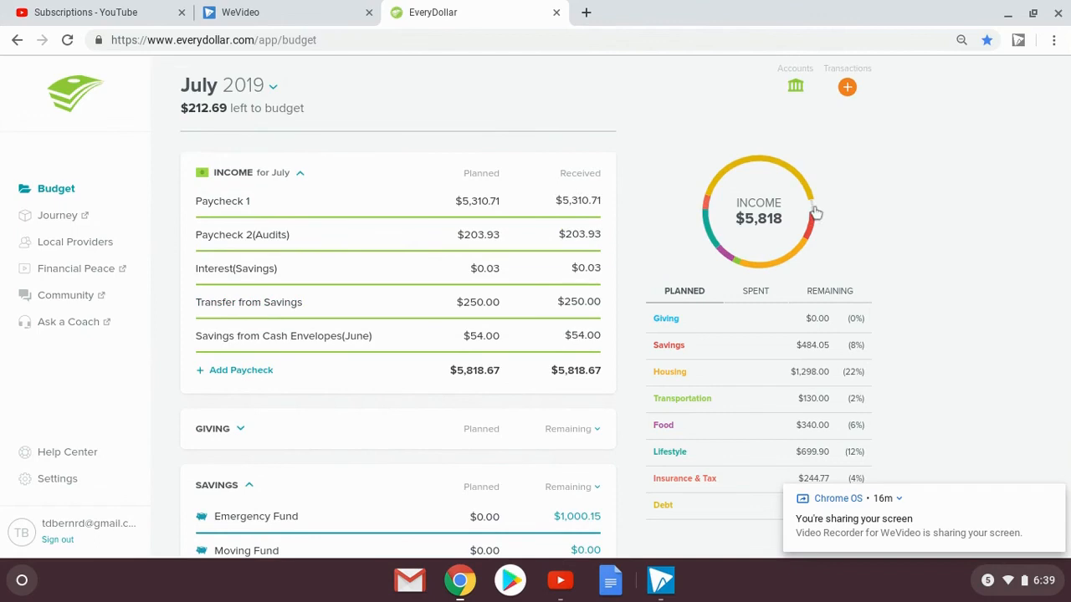
pyautogui.moveTo(773, 162)
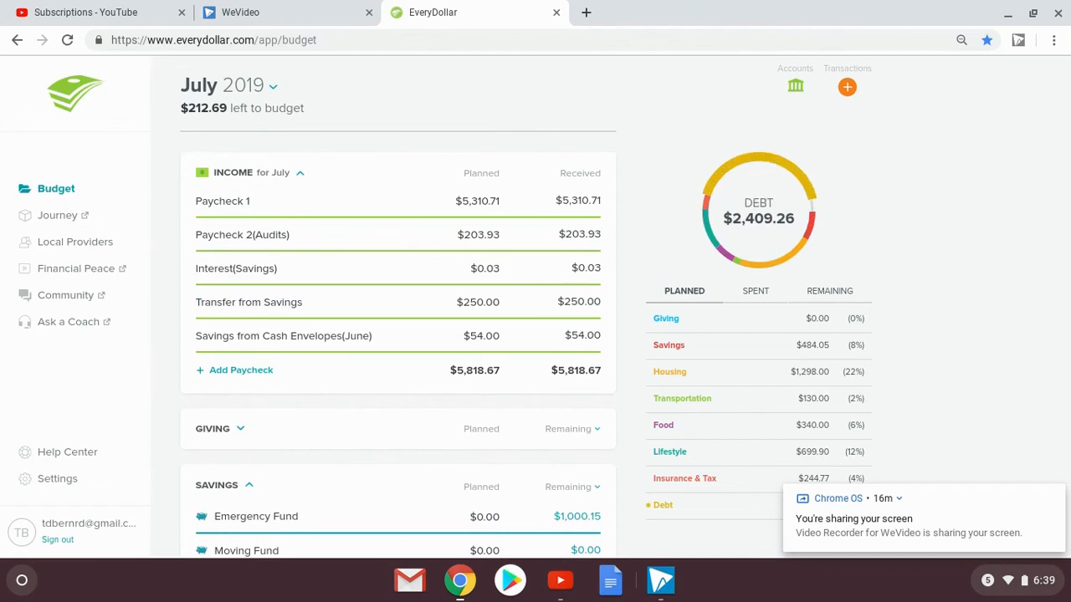